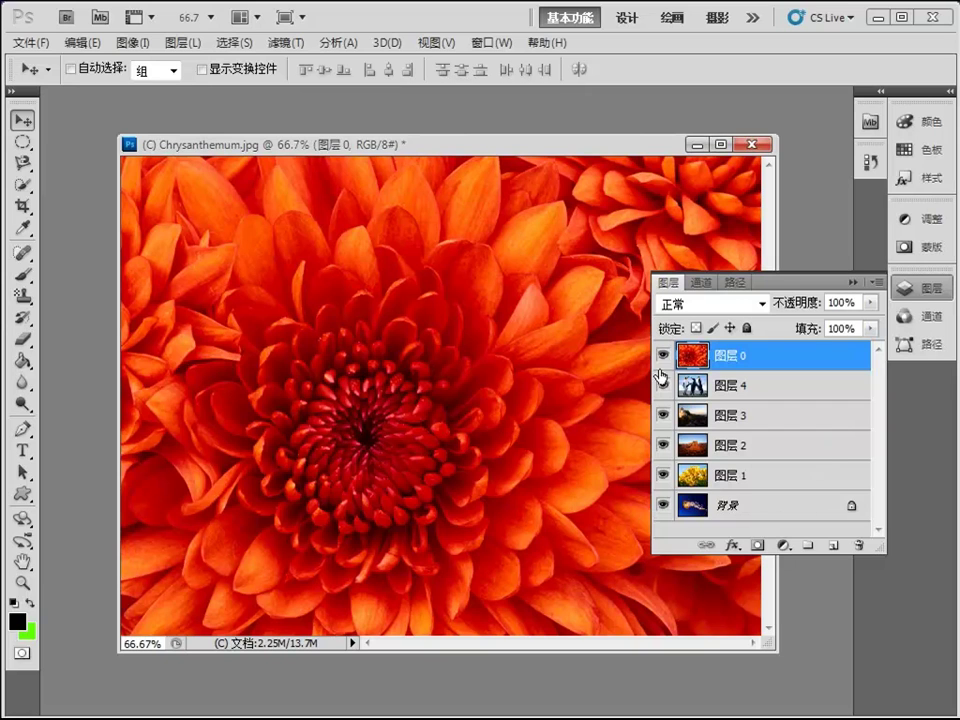
Toggle the visibility of 图层 0 and layers below it to inspect the stacking, leaving every layer shown.
mouse_move(662, 355)
left_mouse_down()
mouse_move(666, 466)
mouse_move(664, 420)
left_mouse_up()
left_click(664, 418)
left_click(662, 386)
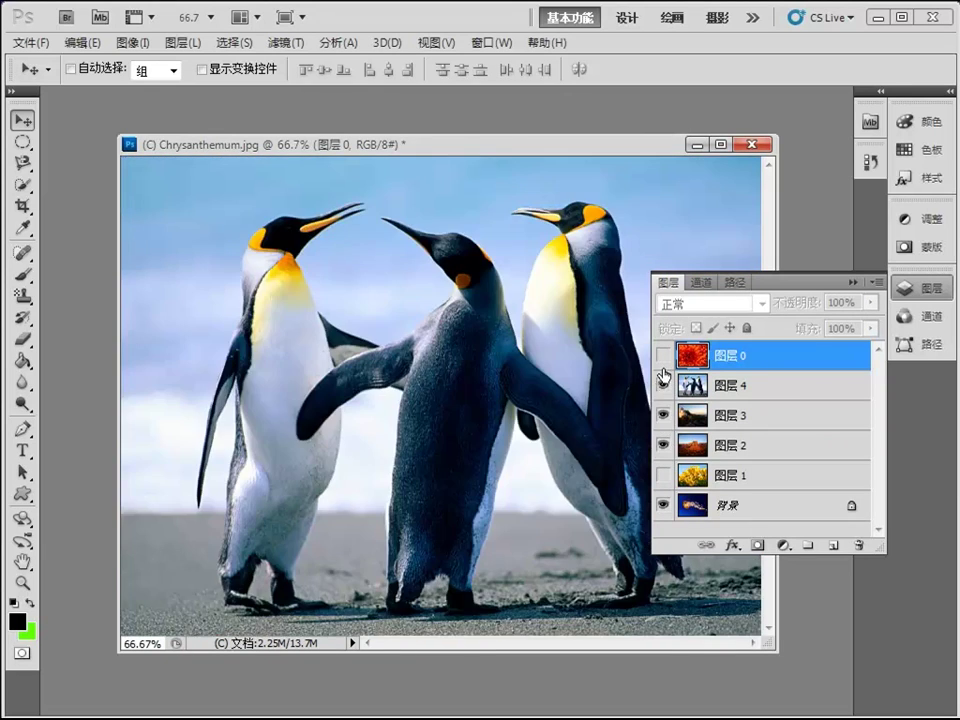
left_click(662, 358)
left_click(664, 476)
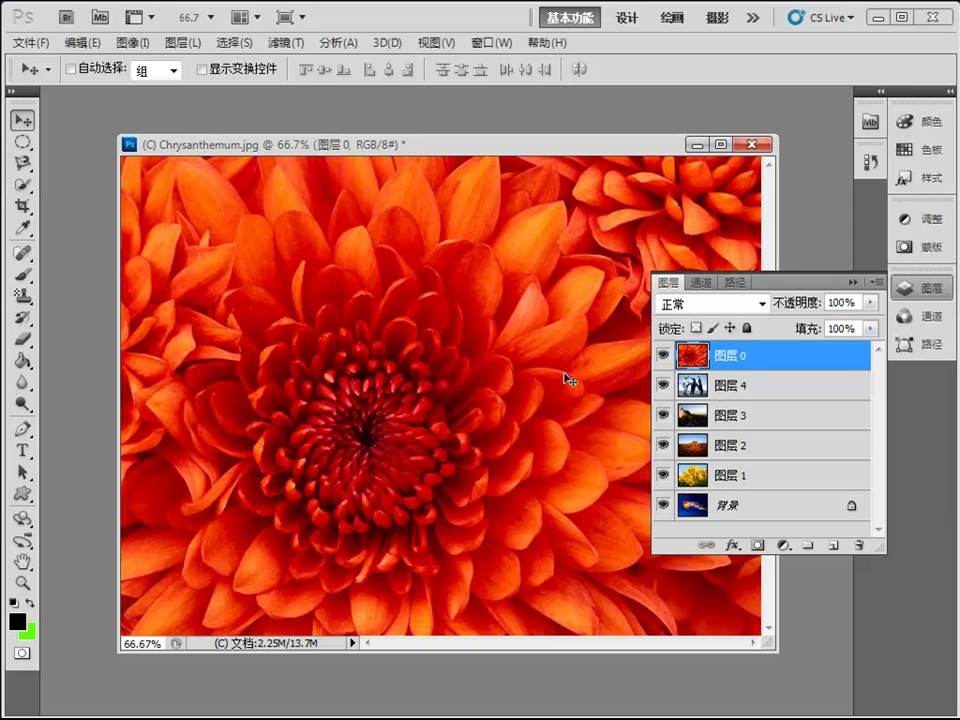
Cut a wide elliptical hole through the middle of the flower on 图层 0 and clear the selection.
left_click(22, 142)
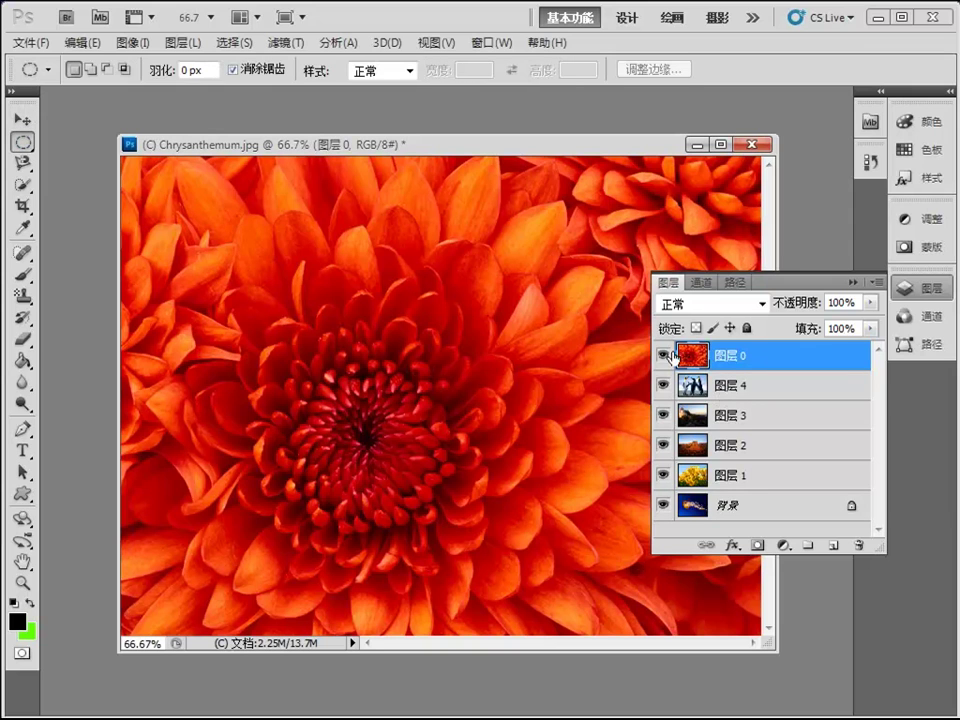
left_click_drag(303, 280, 570, 490)
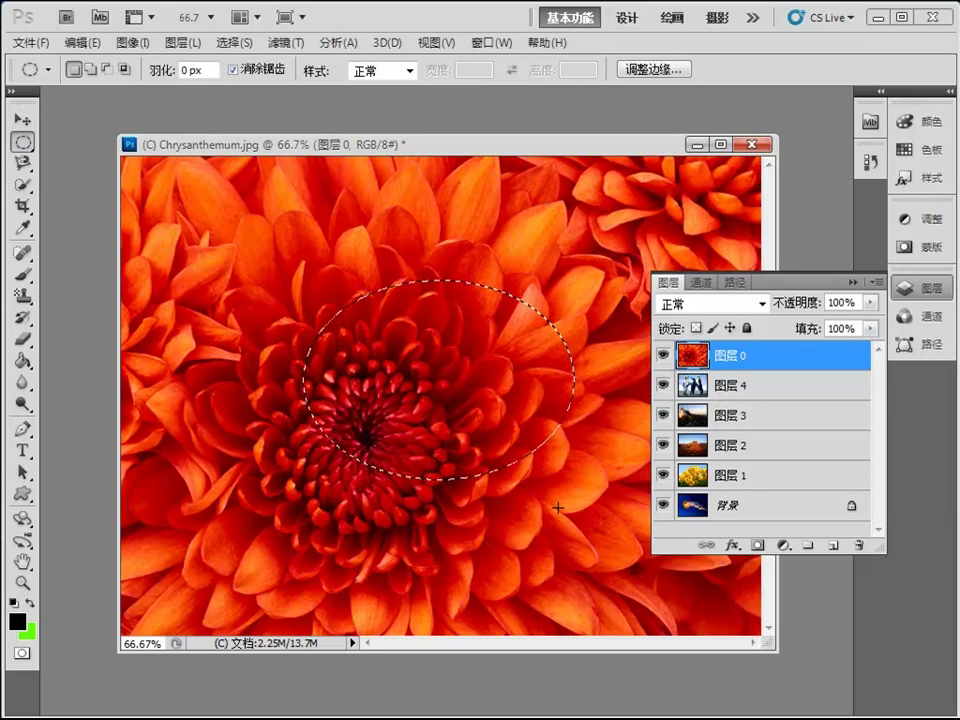
key("Delete")
key("ctrl+d")
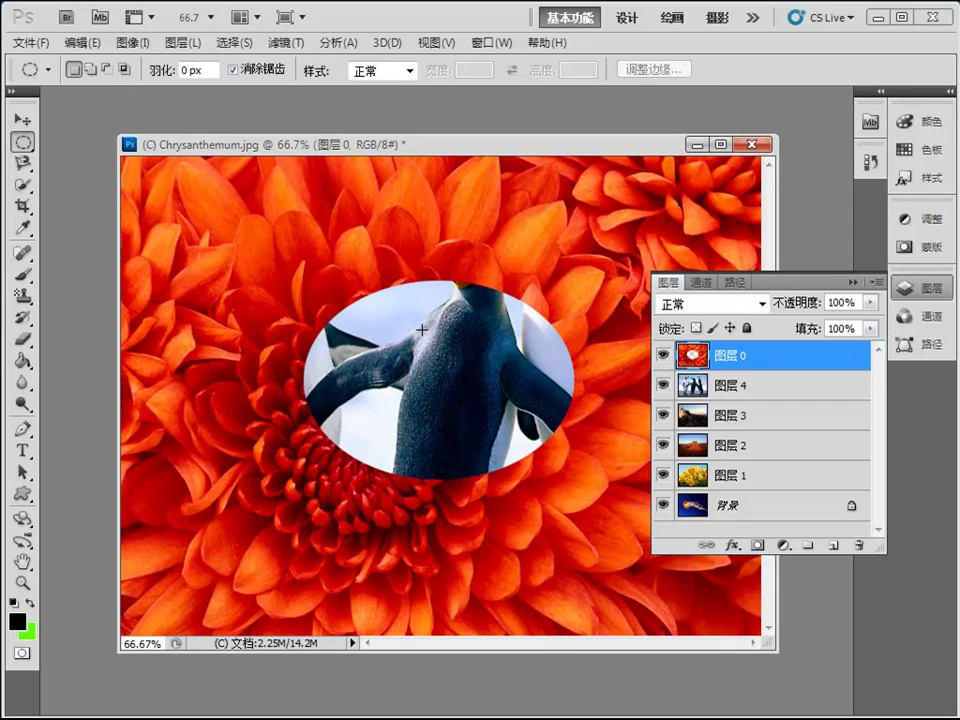
Cut a small upright rectangle from the penguin's body on 图层 4, inside the oval opening, and clear the selection.
right_click(22, 141)
left_click(80, 143)
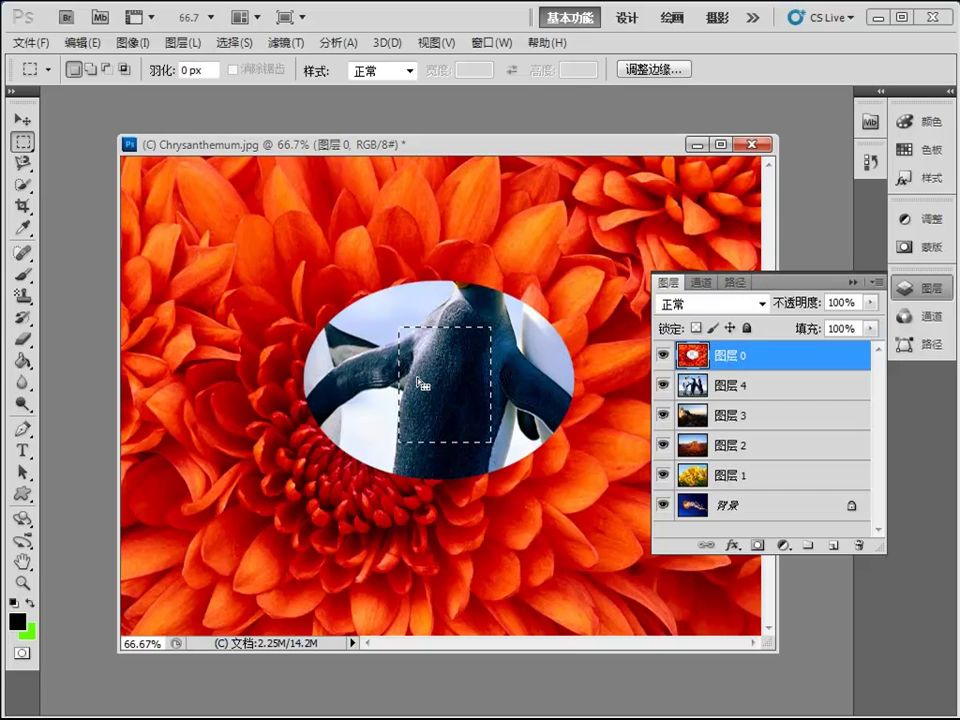
left_click(736, 388)
key("Delete")
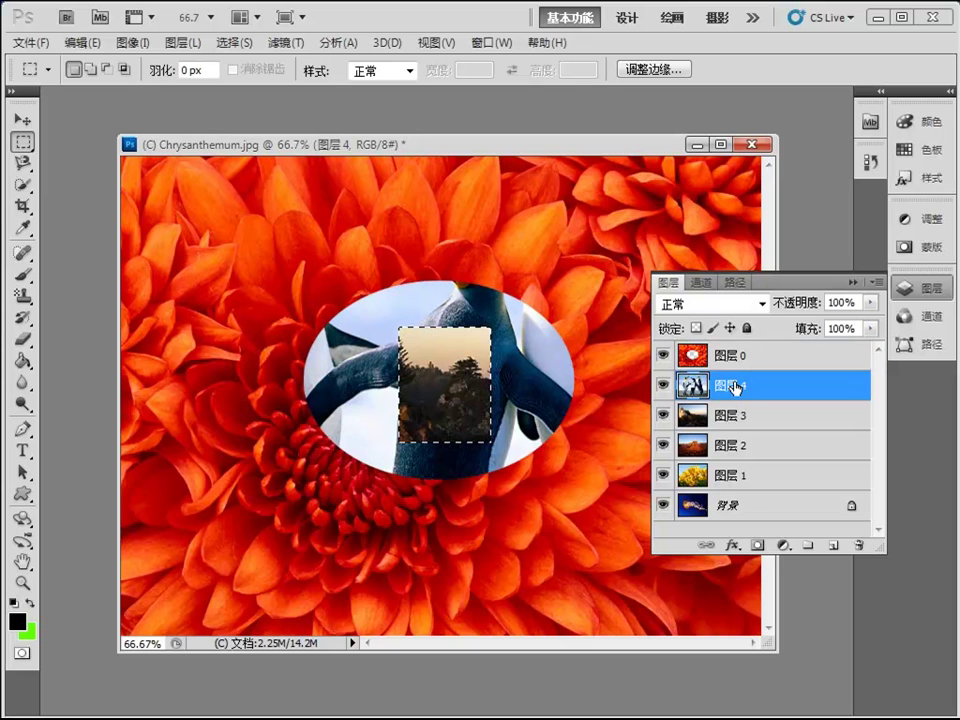
left_click(478, 407)
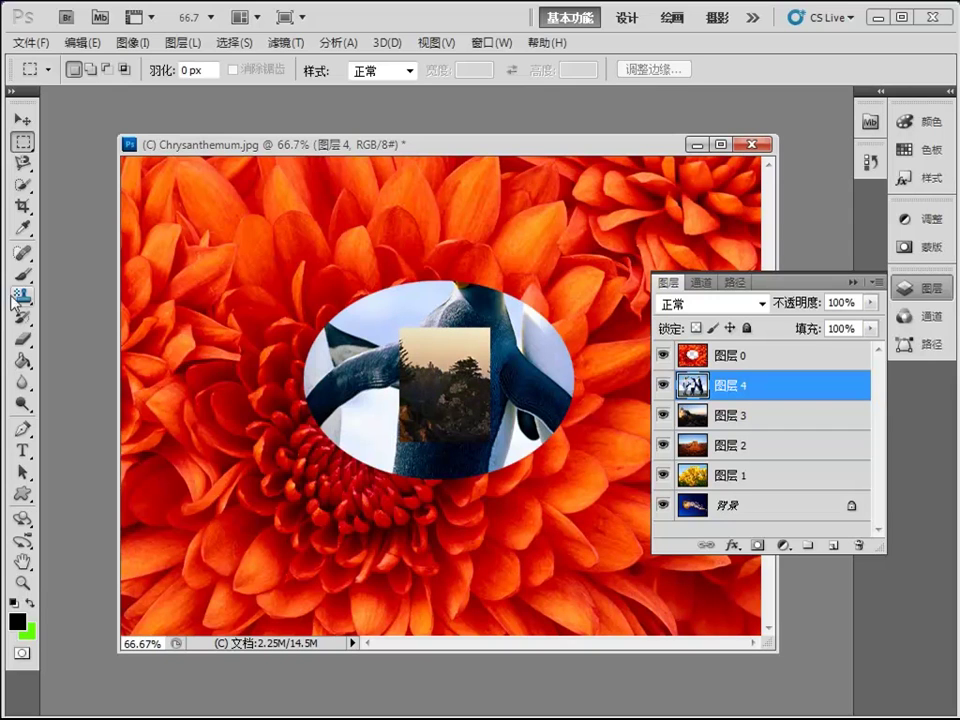
Choose the Custom Shape tool with the tree shape.
left_click(22, 493)
right_click(22, 493)
left_click(86, 585)
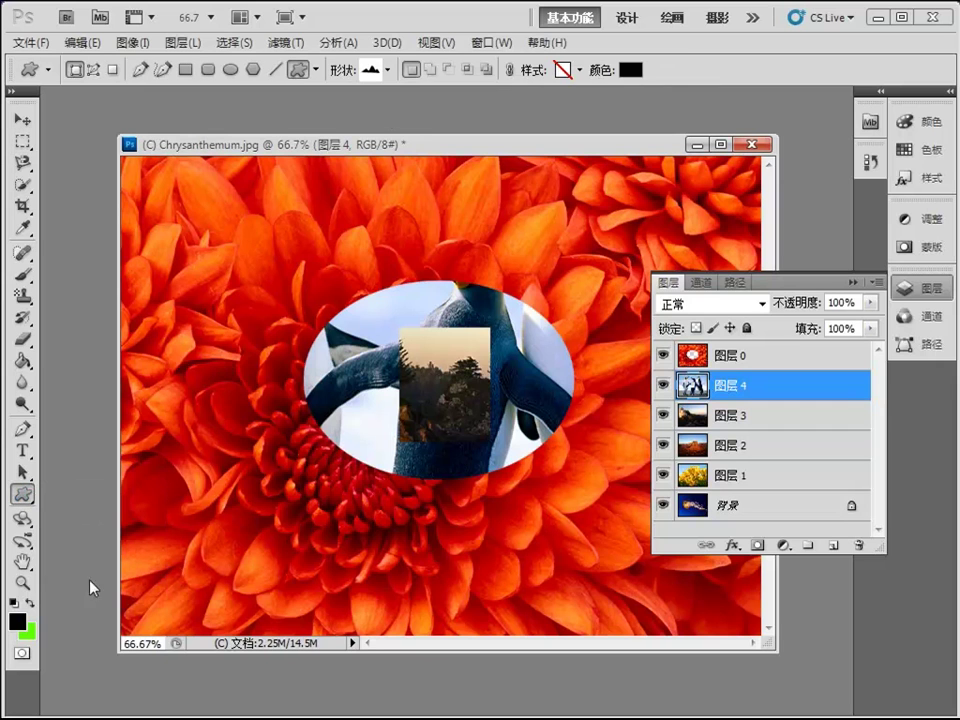
left_click(387, 69)
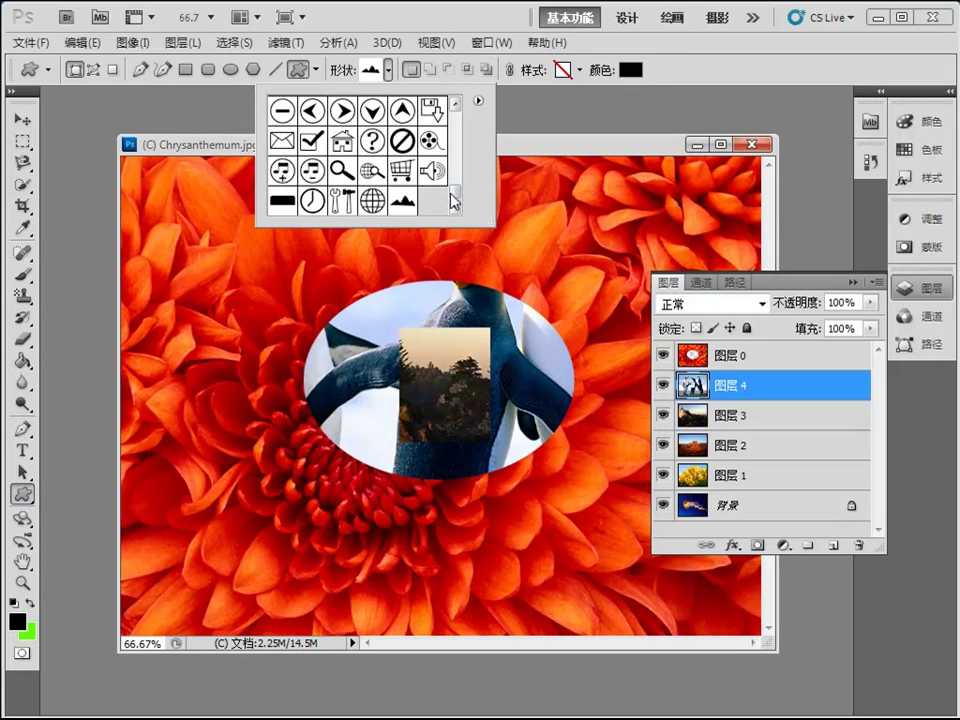
left_click_drag(455, 190, 463, 146)
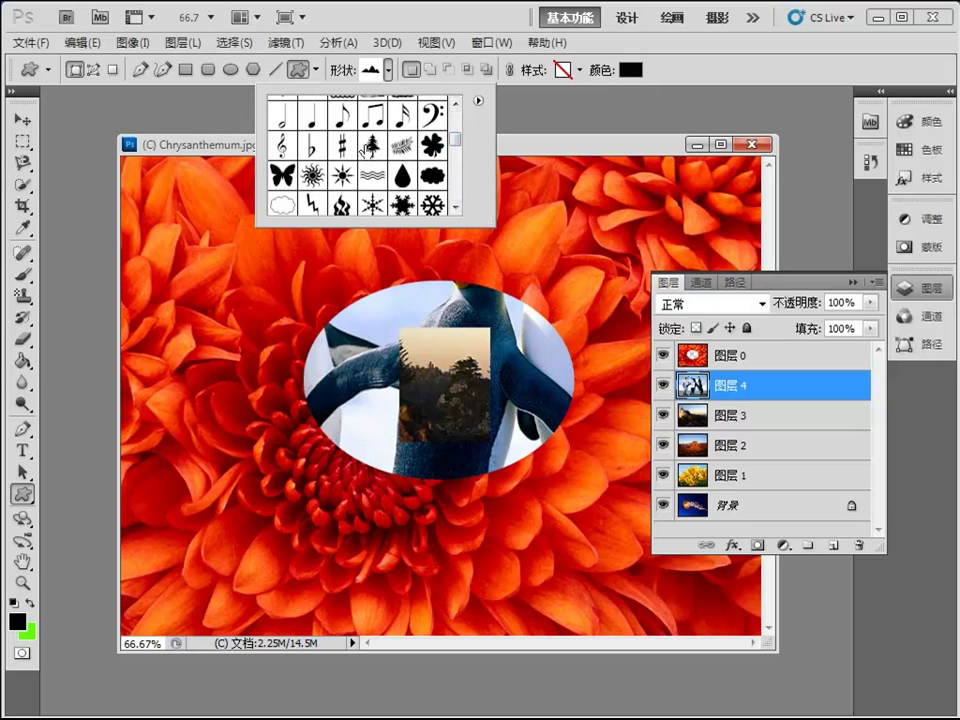
left_click(372, 146)
Try drawing the tree as a shape layer inside the rectangular opening, then undo it.
left_click(426, 350)
left_click_drag(426, 350, 476, 425)
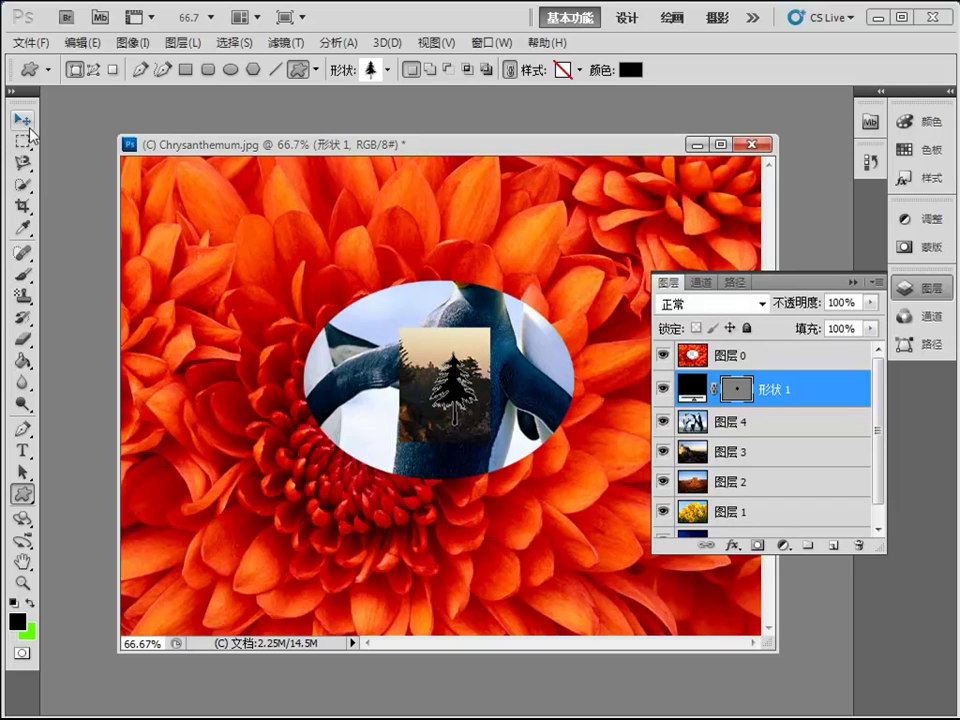
left_click(82, 42)
left_click(148, 96)
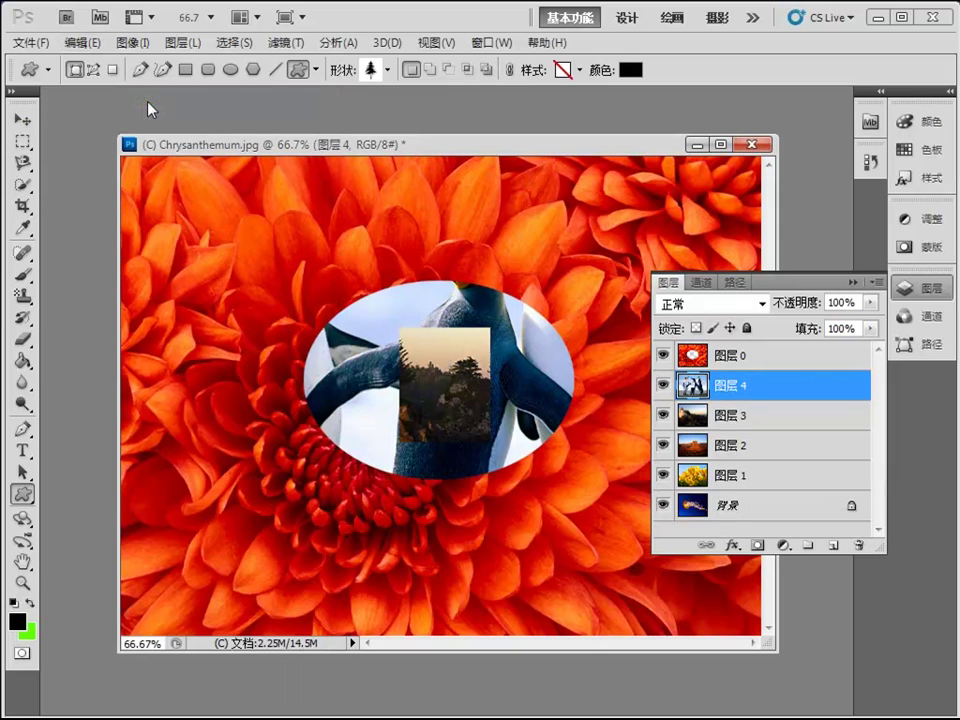
Draw the tree as a path inside the rectangular opening and convert it into a new selection.
left_click(93, 69)
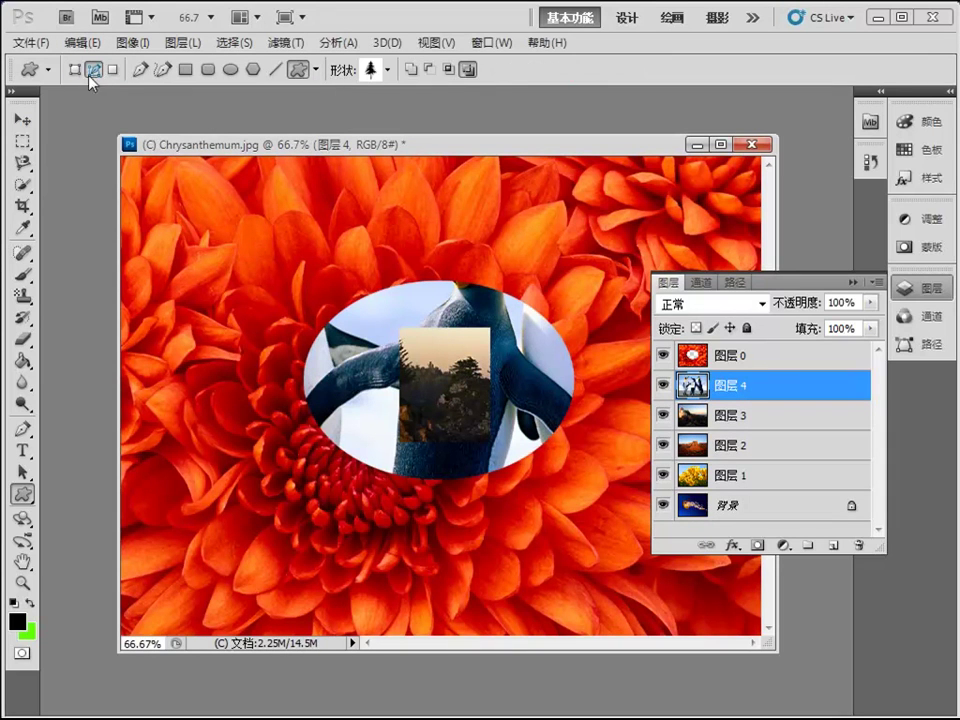
left_click_drag(431, 362, 481, 432)
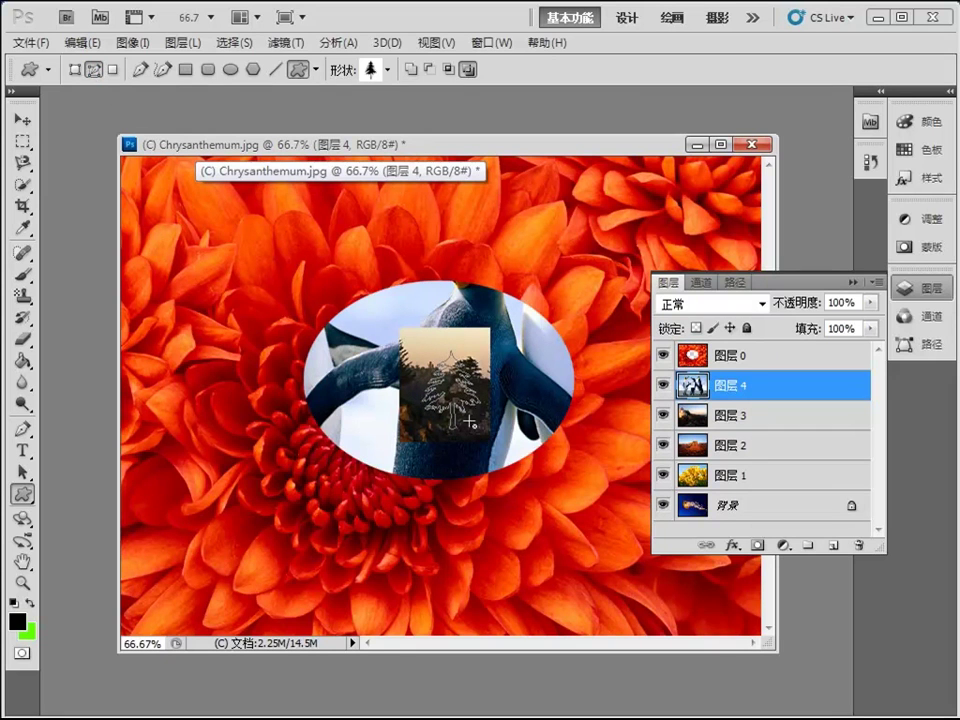
left_click(22, 472)
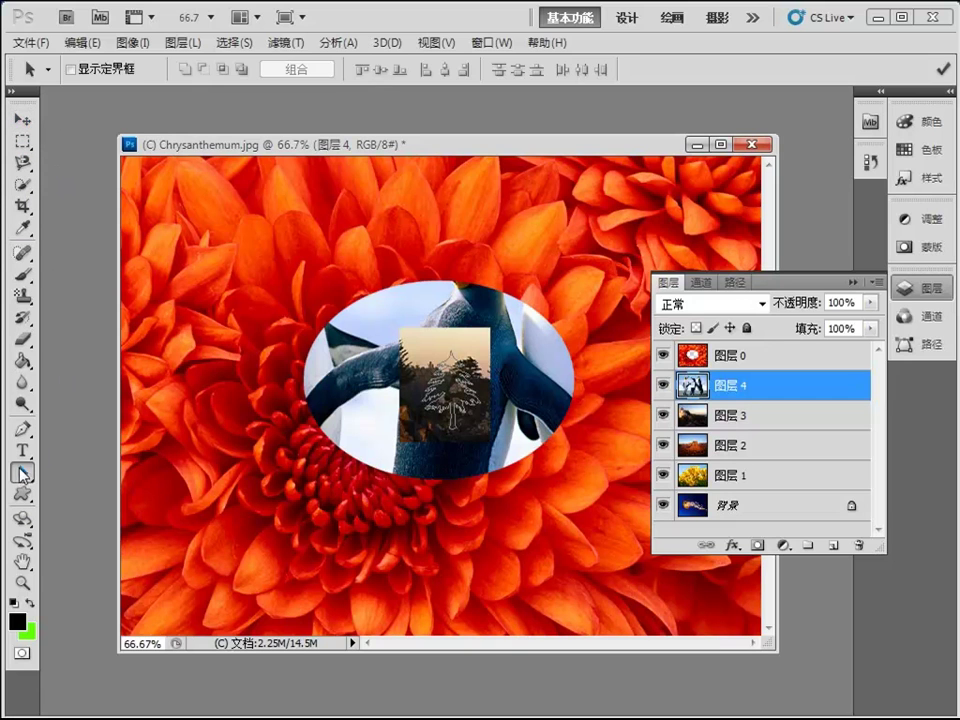
right_click(455, 393)
left_click(495, 480)
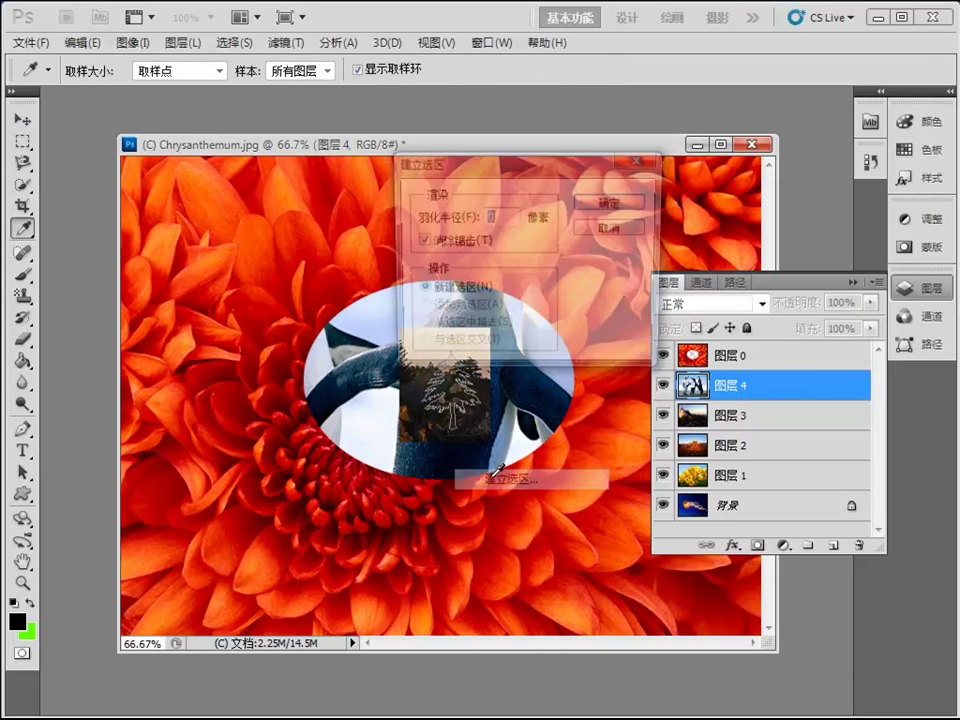
left_click(614, 199)
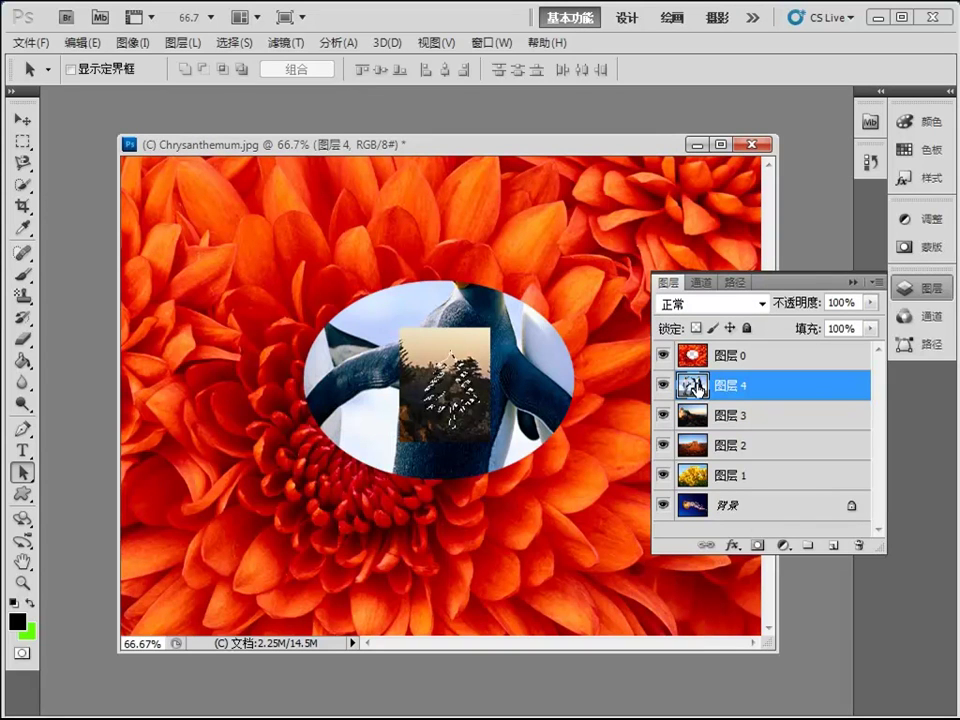
Delete the tree-shaped area from 图层 3, then pick the flower layer with the Move tool.
left_click(724, 422)
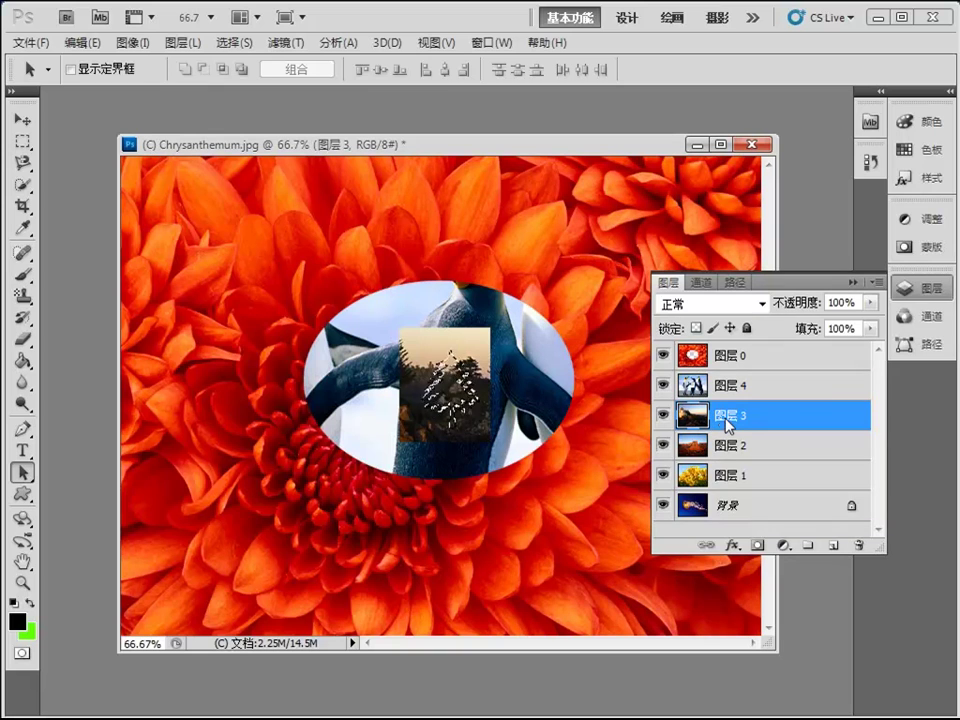
key("Delete")
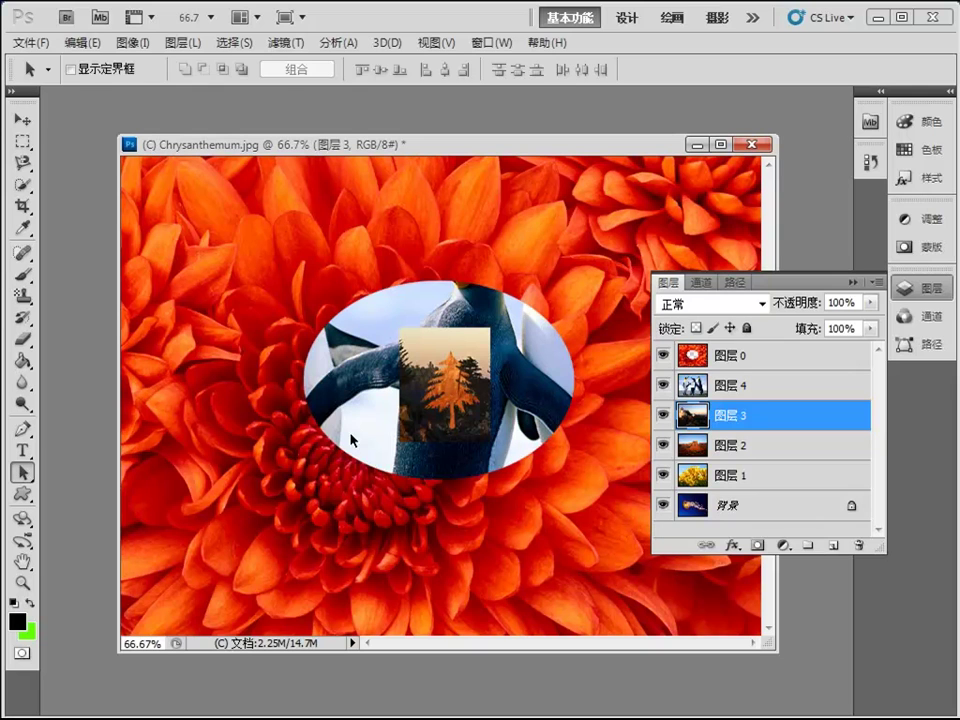
key("v")
left_click(490, 540, "ctrl")
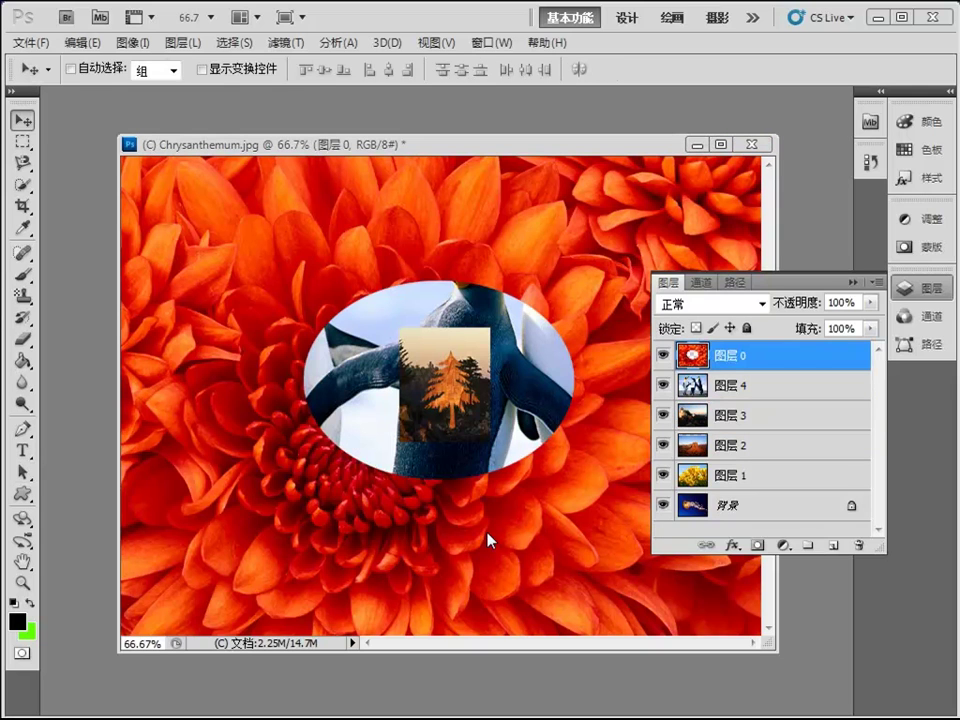
Fully lock 图层 2, compare its lock with that of the 背景 layer, and unlock 图层 2 again.
left_click(753, 452)
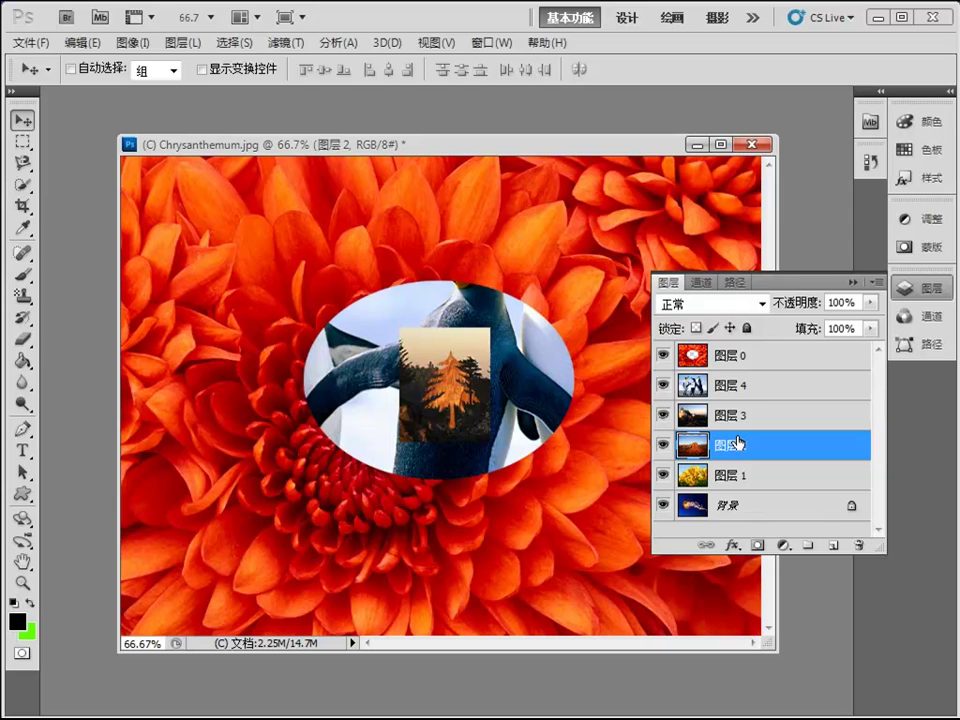
left_click(748, 329)
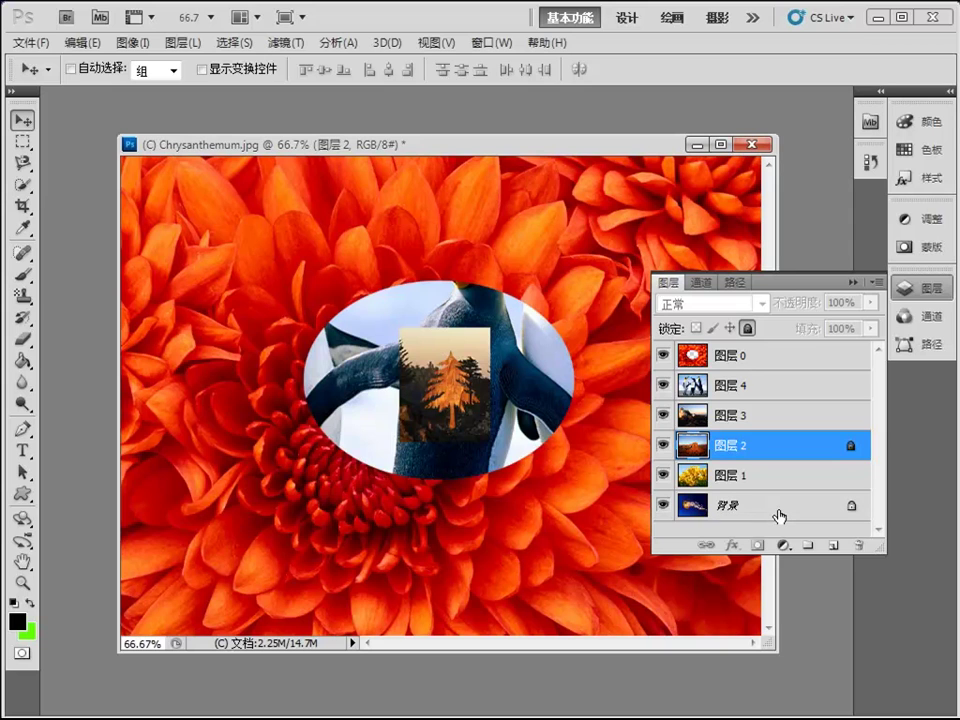
left_click(820, 514)
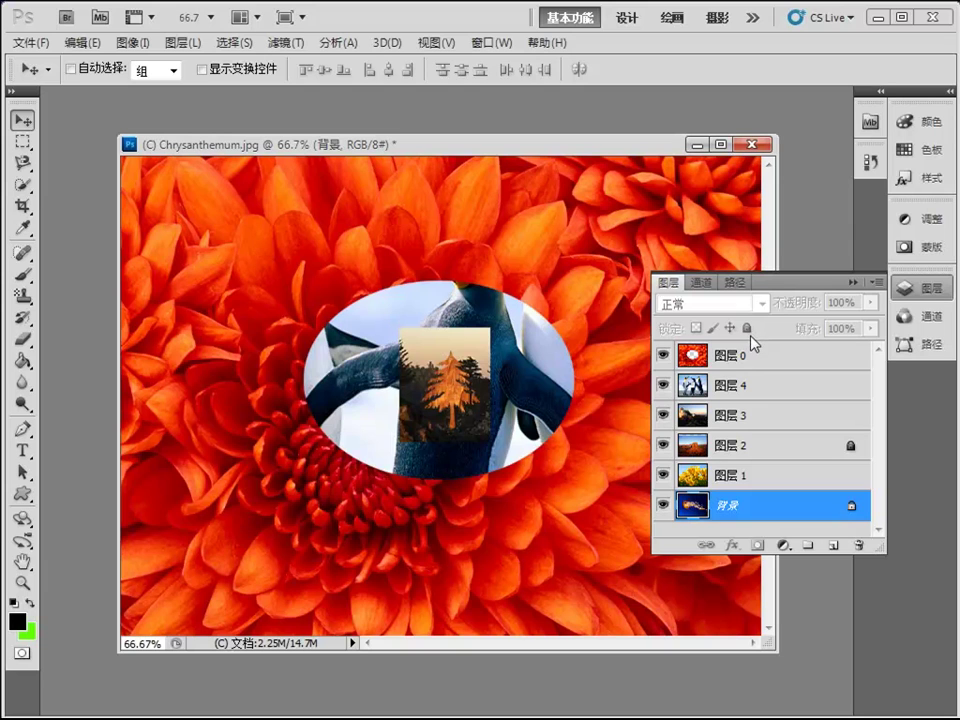
left_click(834, 453)
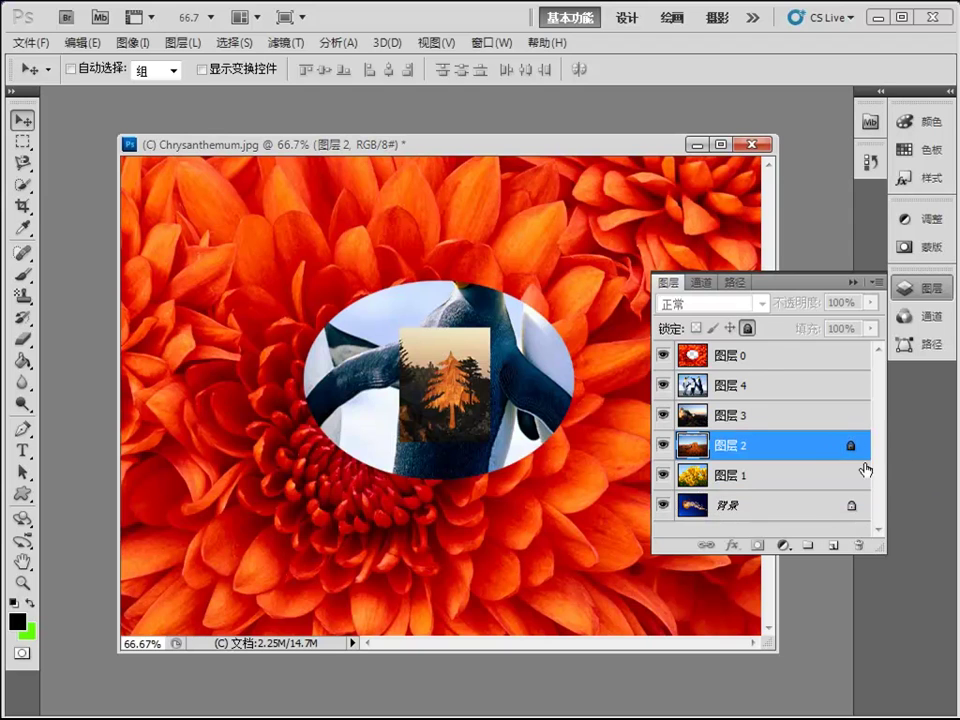
left_click(749, 329)
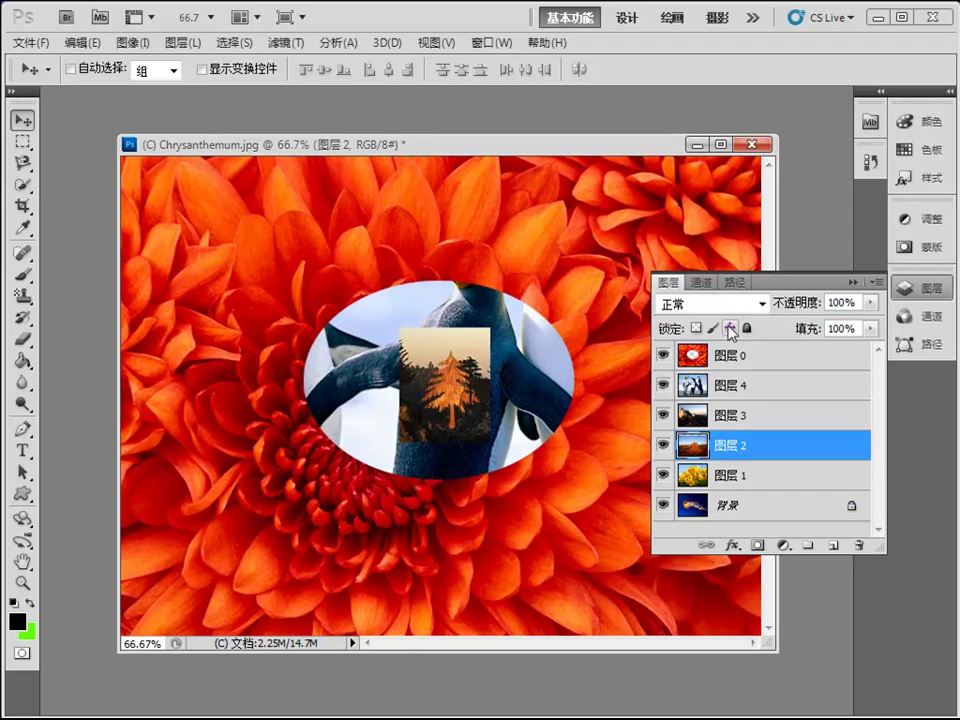
Try the position lock and the lock-all option on 图层 2, leaving the layer unlocked.
left_click(731, 328)
left_click(747, 329)
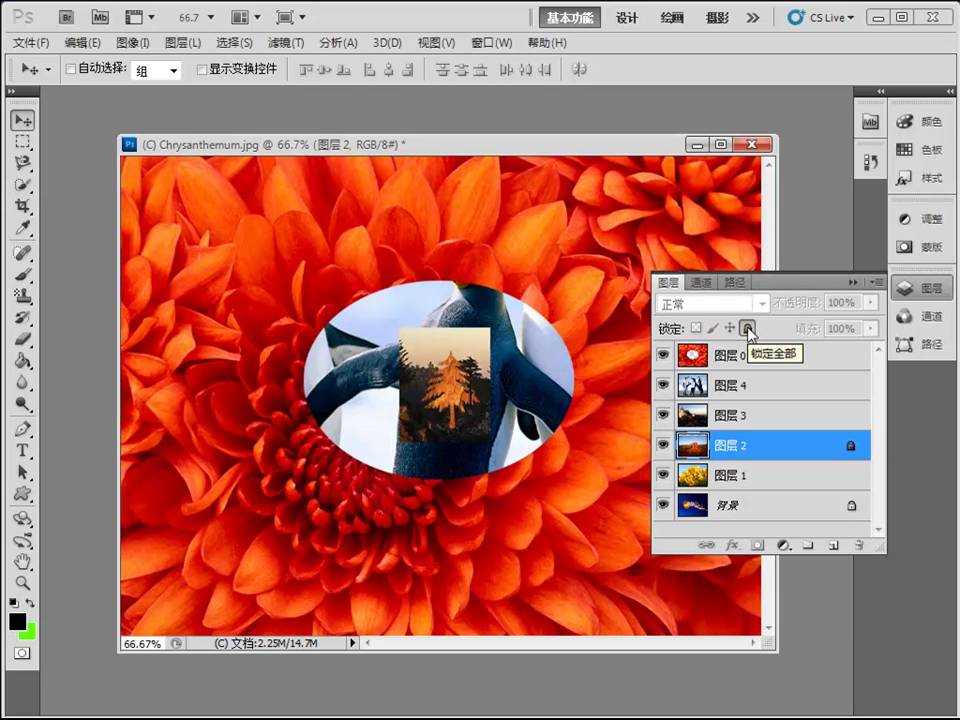
left_click(731, 328)
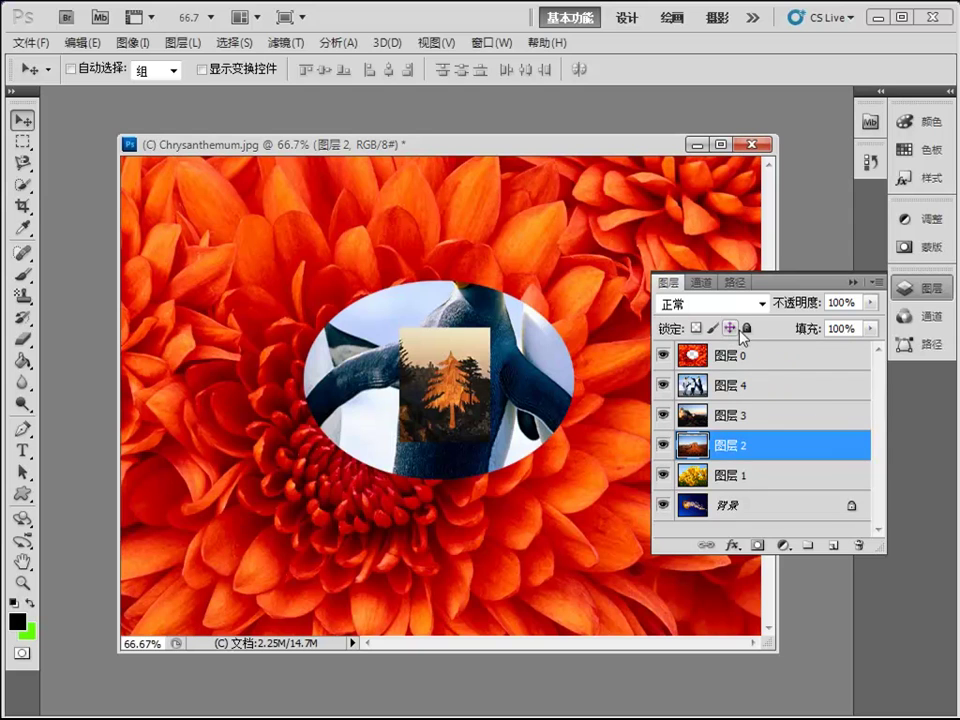
Fully lock 图层 0 and try painting on its petals with the Brush tool.
left_click(775, 356)
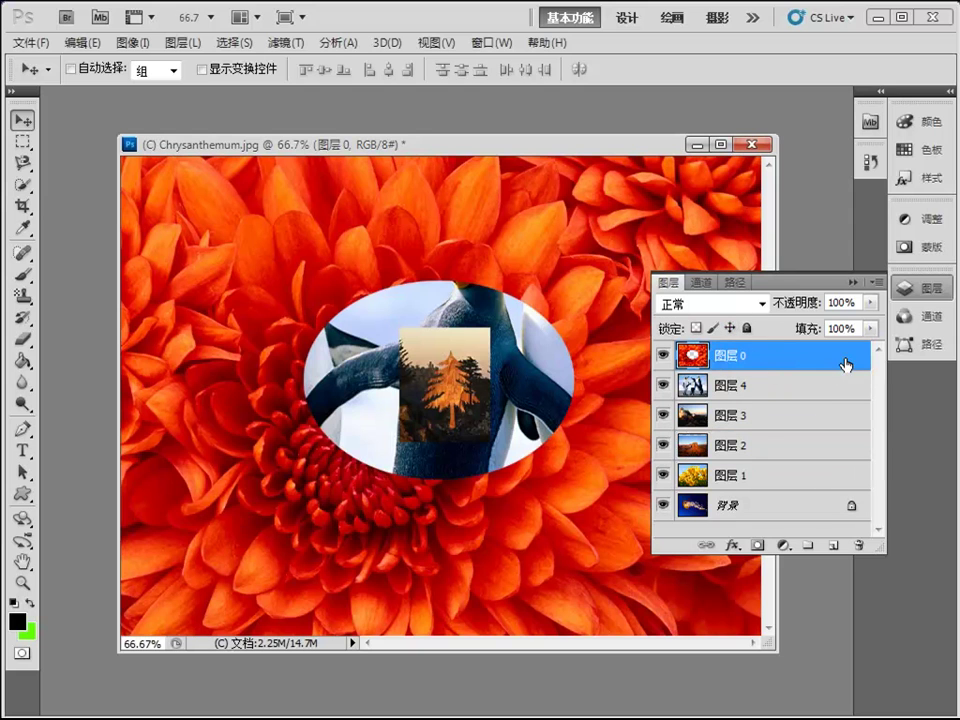
left_click(746, 328)
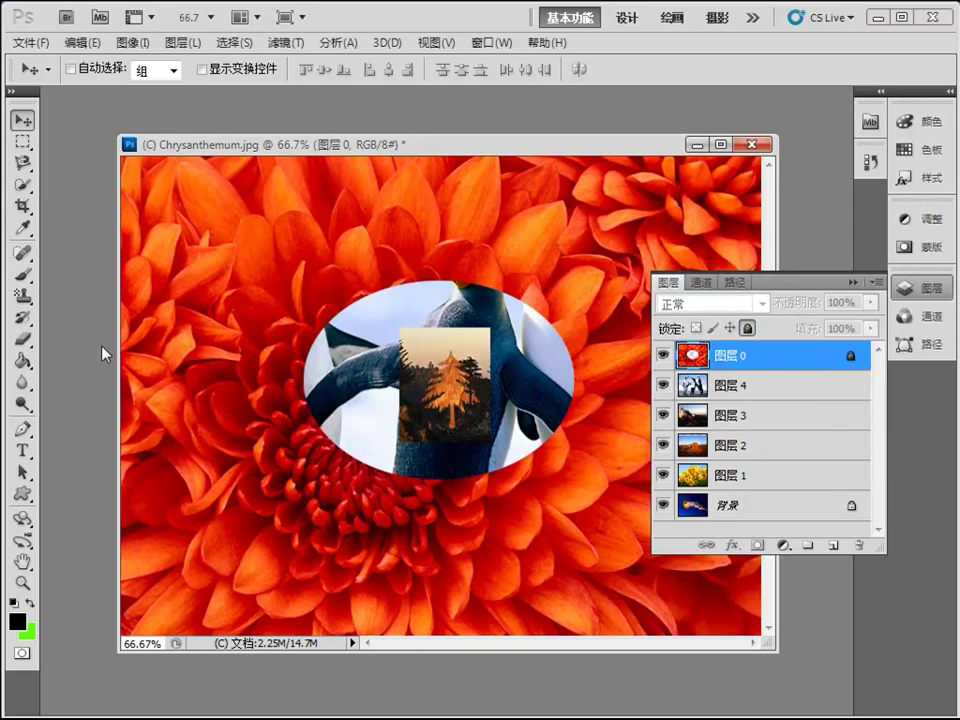
left_click(22, 272)
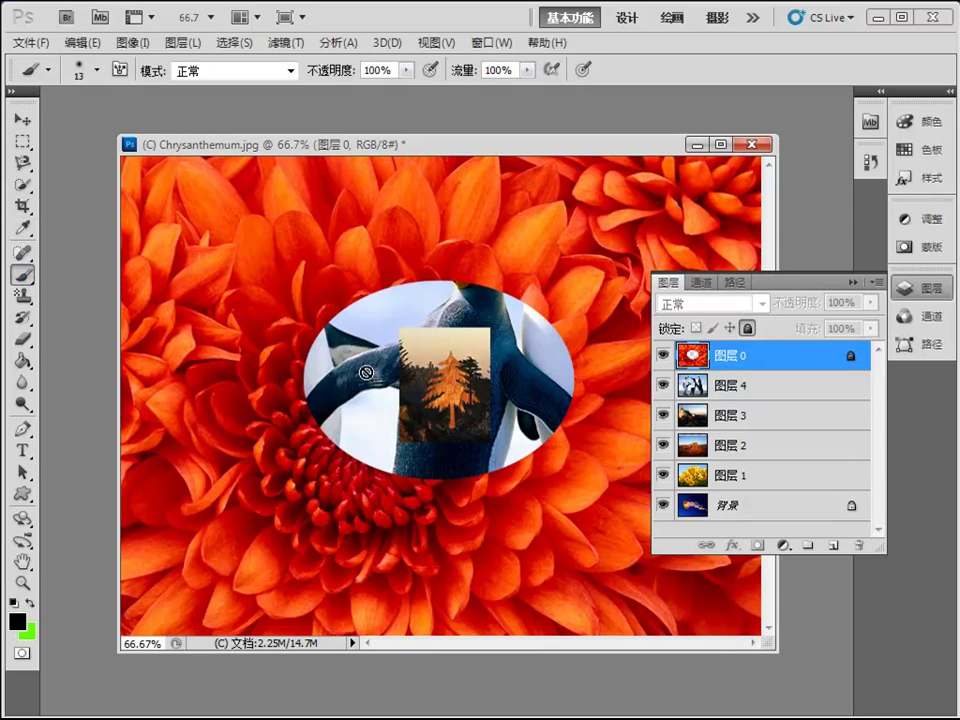
left_click(240, 335)
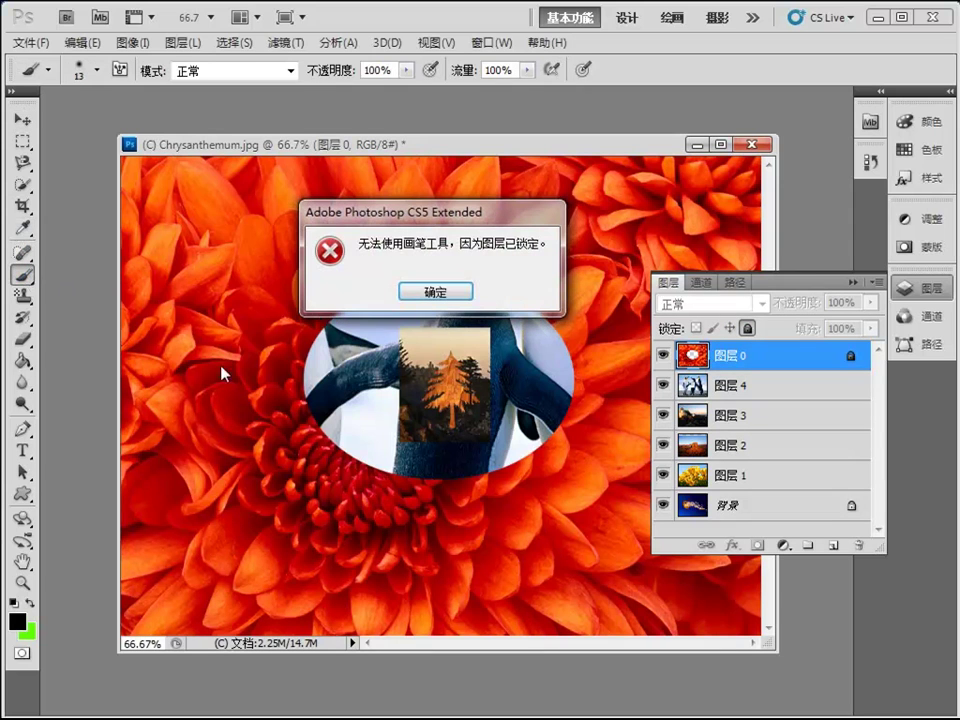
left_click(434, 291)
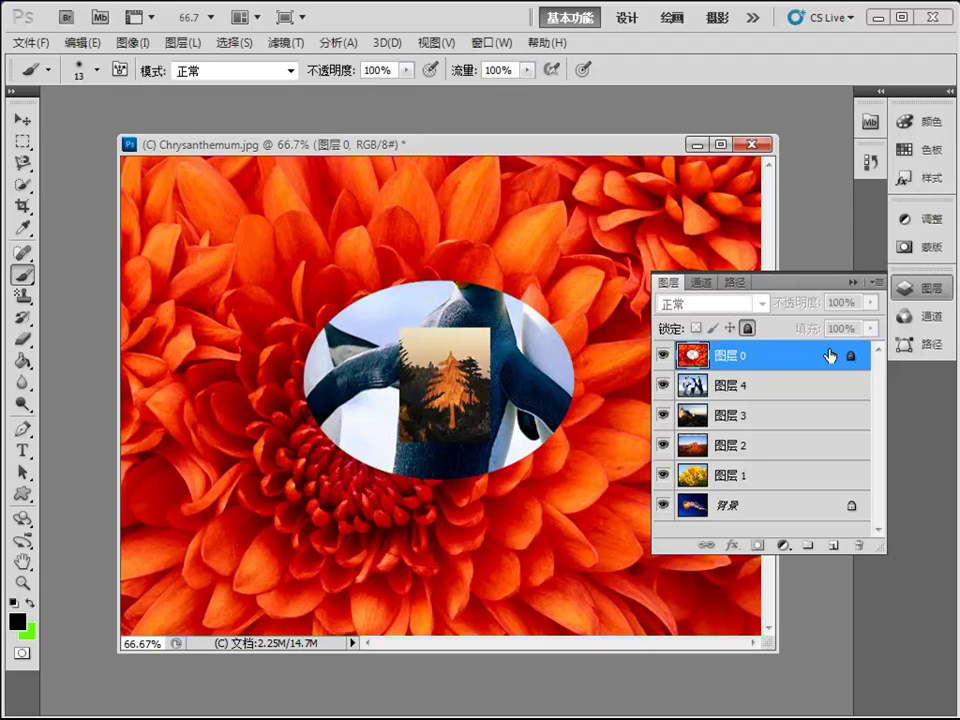
Change 图层 0 to a position-only lock and paint a black zigzag stroke on the petals beside the oval opening.
left_click(748, 328)
left_click(732, 328)
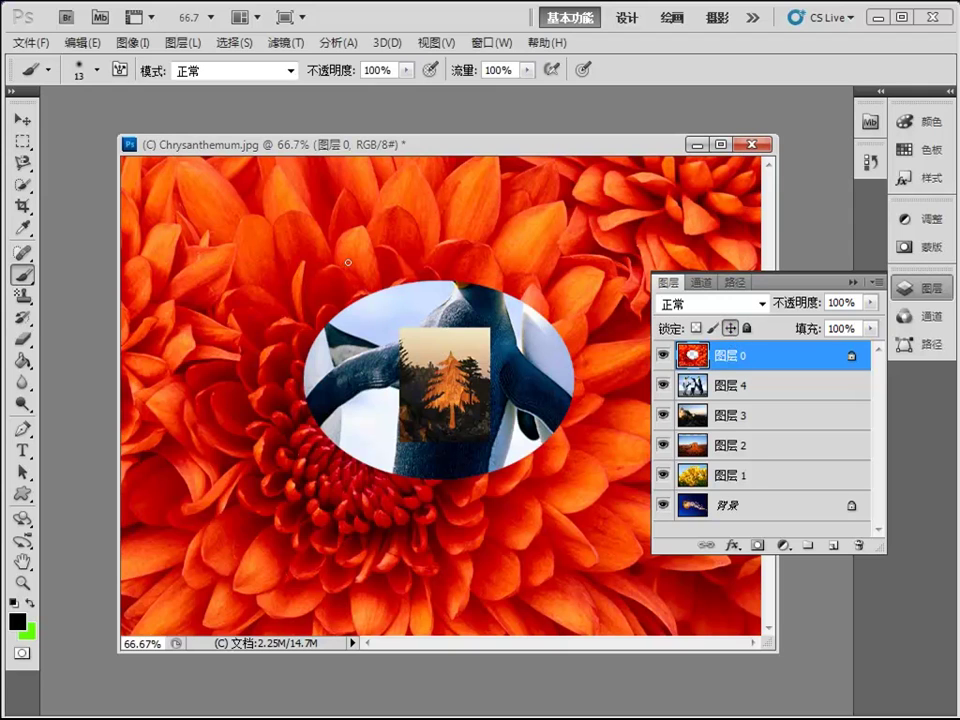
mouse_move(274, 230)
left_mouse_down()
mouse_move(198, 303)
mouse_move(174, 354)
mouse_move(242, 398)
left_mouse_up()
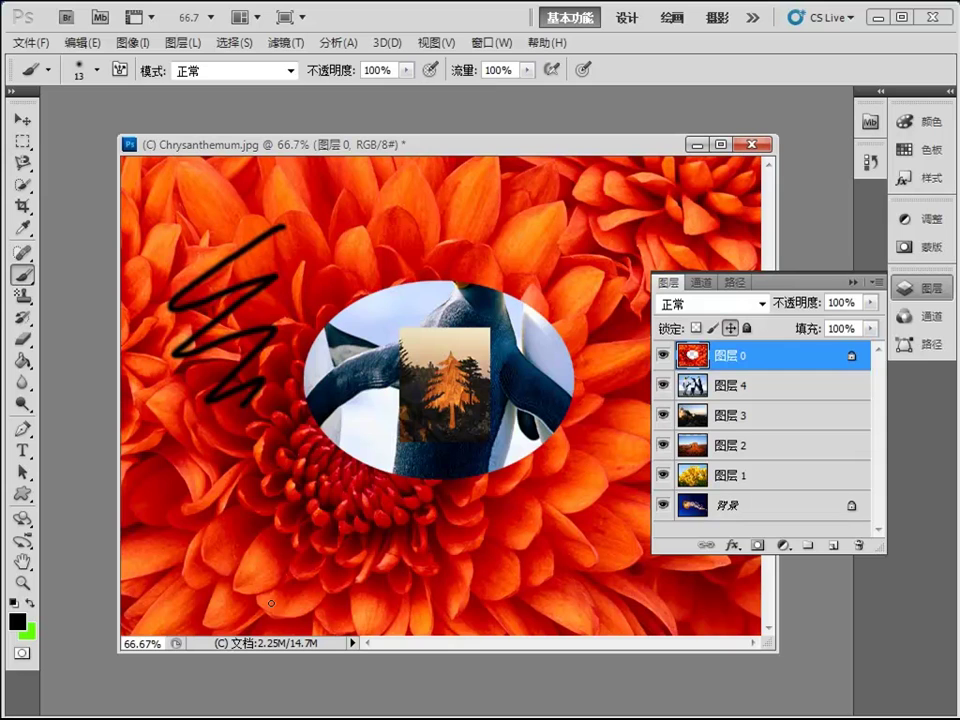
Switch 图层 0 to an image-pixels-only lock and try shifting the layer with the Move tool.
left_click(713, 328)
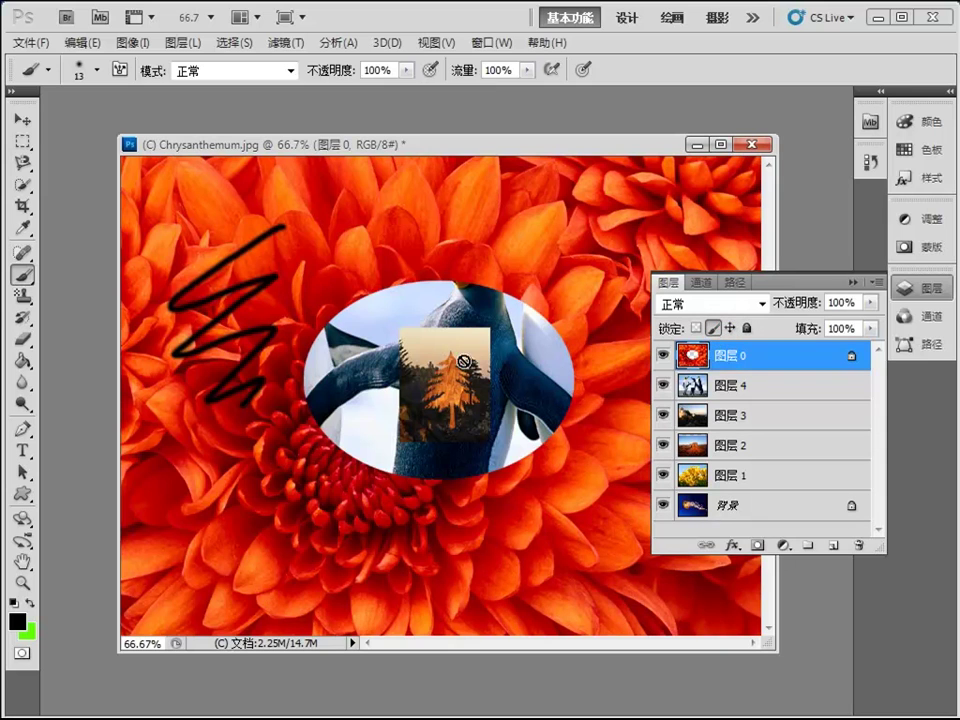
left_click(21, 119)
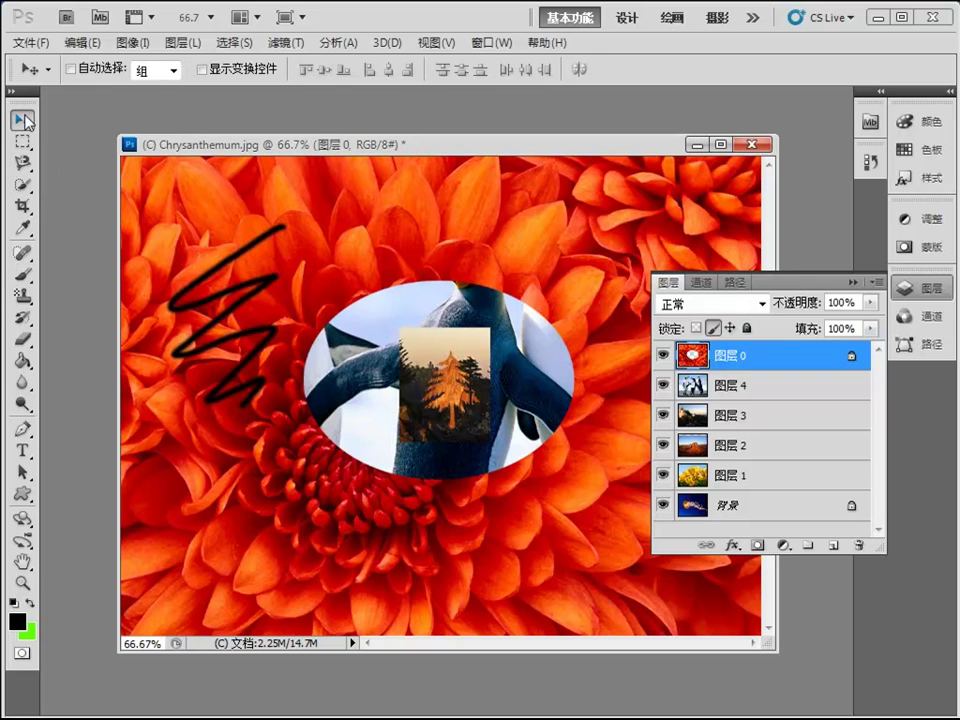
left_click_drag(385, 251, 365, 240)
Lock only the transparent pixels of 图层 0 and marquee a rectangle inside the oval opening, across the tree picture.
left_click(697, 329)
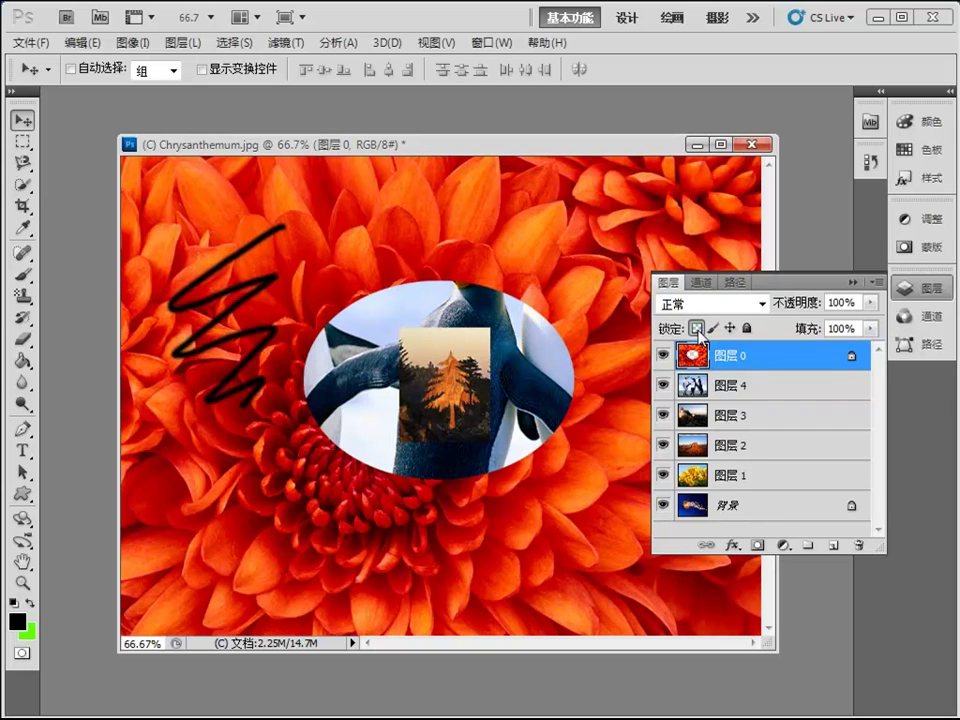
left_click(22, 141)
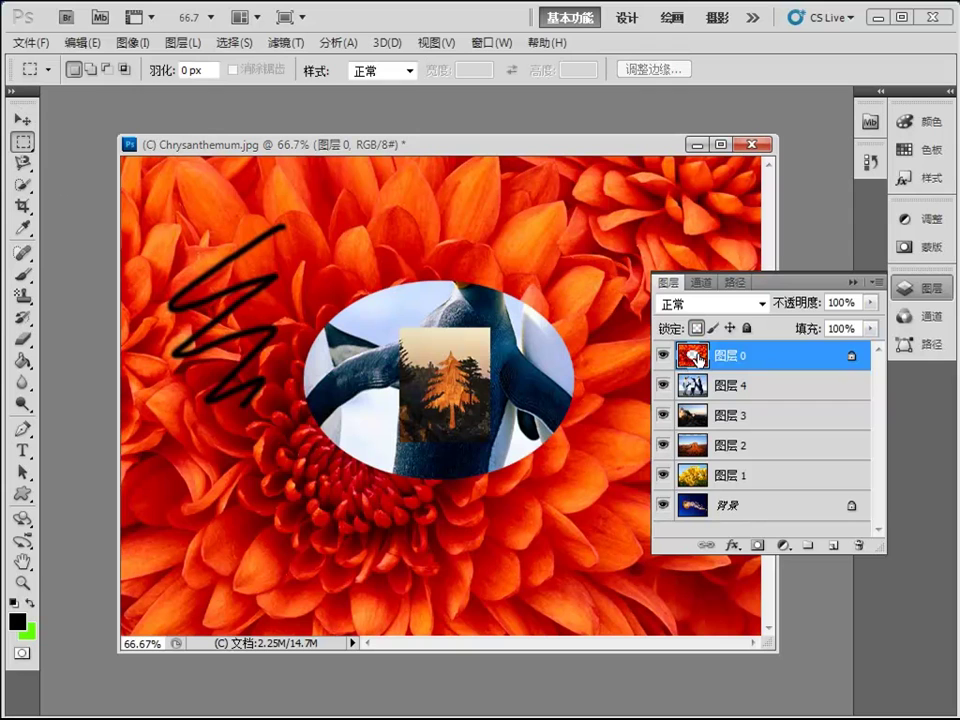
left_click_drag(523, 411, 529, 419)
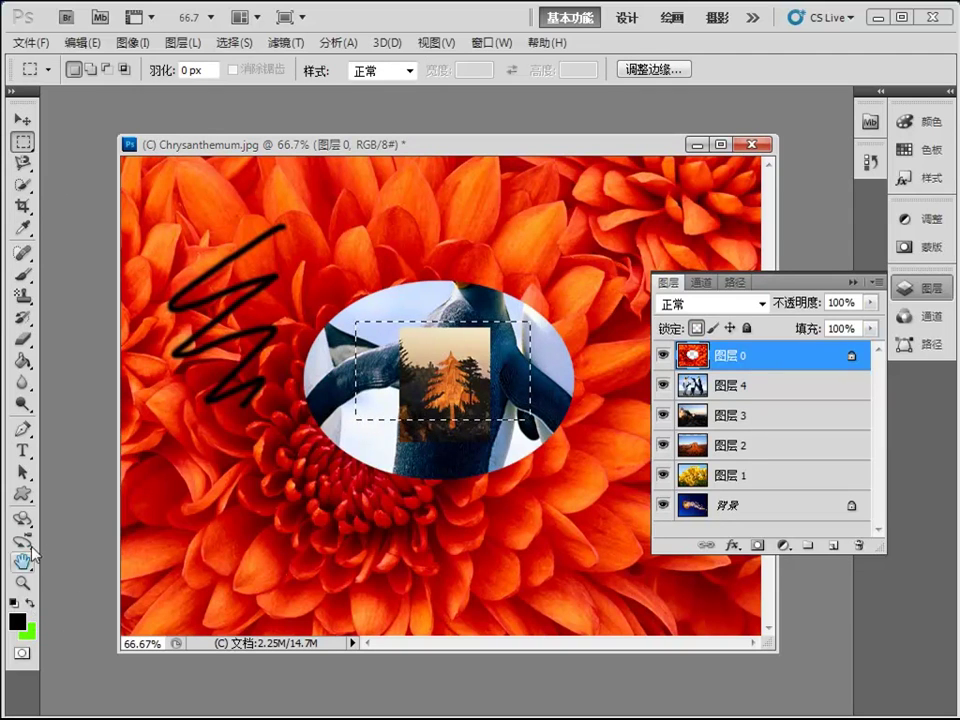
Remove the transparency lock from 图层 0, fill the rectangular selection with black using the Paint Bucket, and deselect it.
left_click(22, 360)
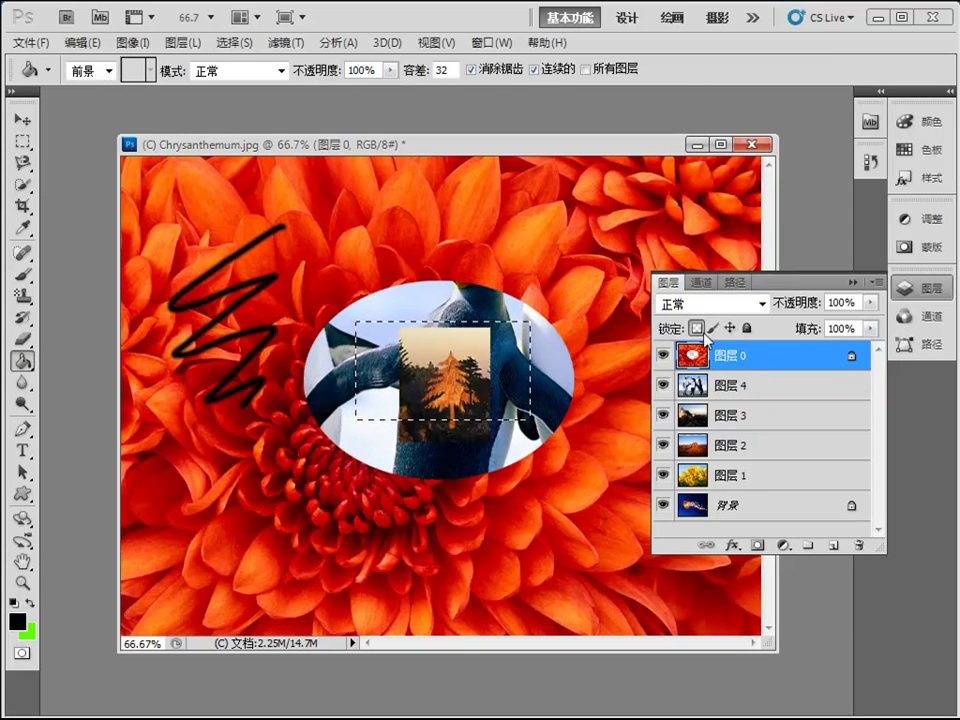
left_click(369, 381)
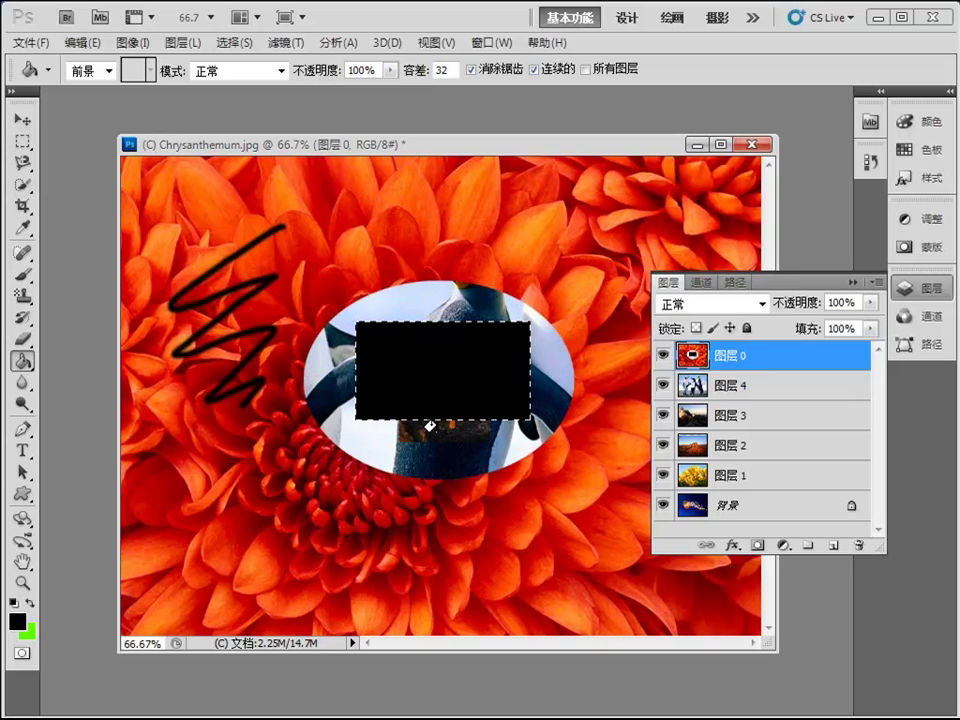
key("ctrl+d")
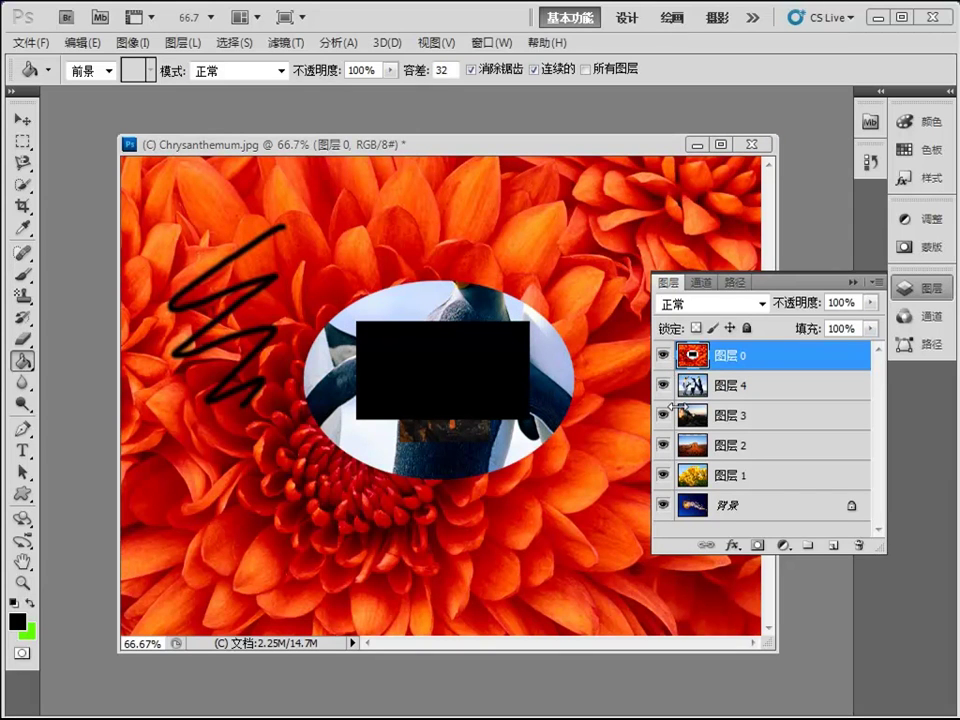
Hide 图层 0 and clear the rectangular selection.
left_click(664, 358, "ctrl")
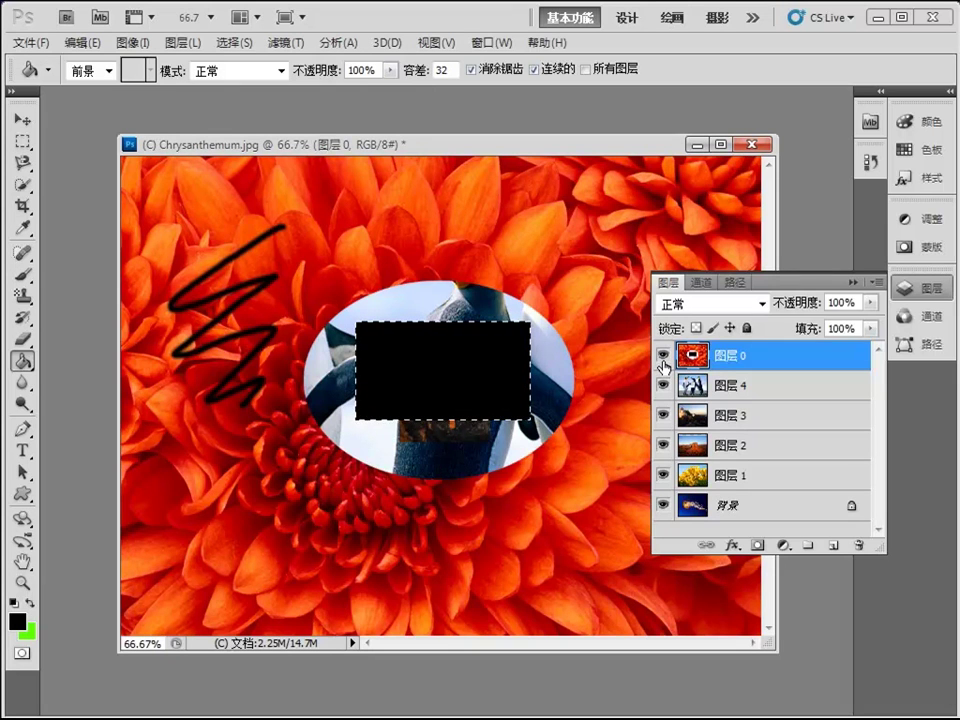
left_click(663, 358)
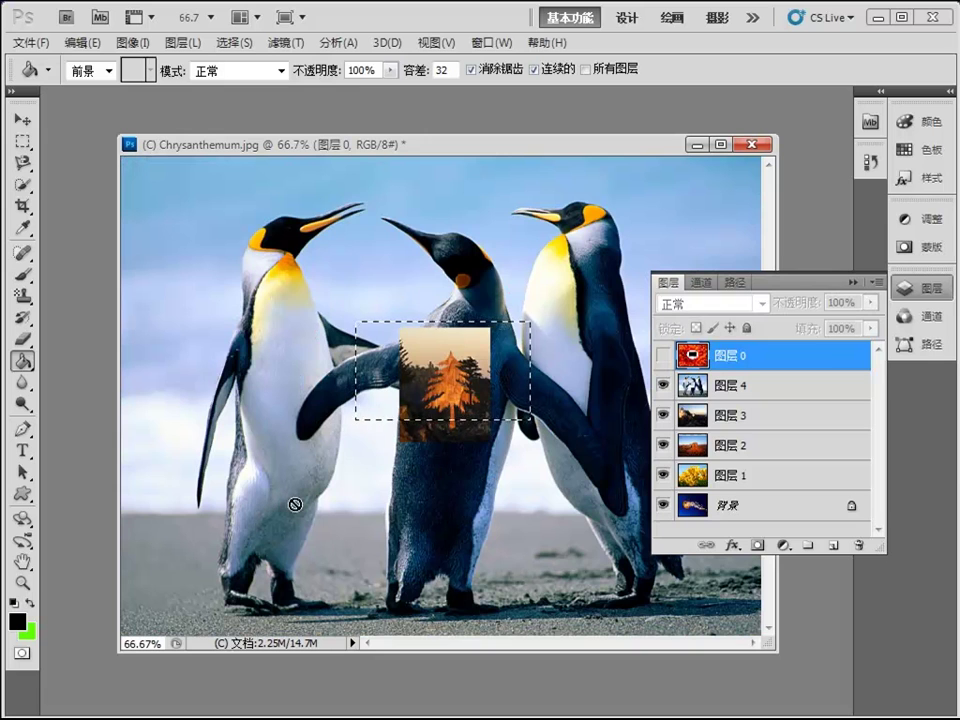
key("ctrl+d")
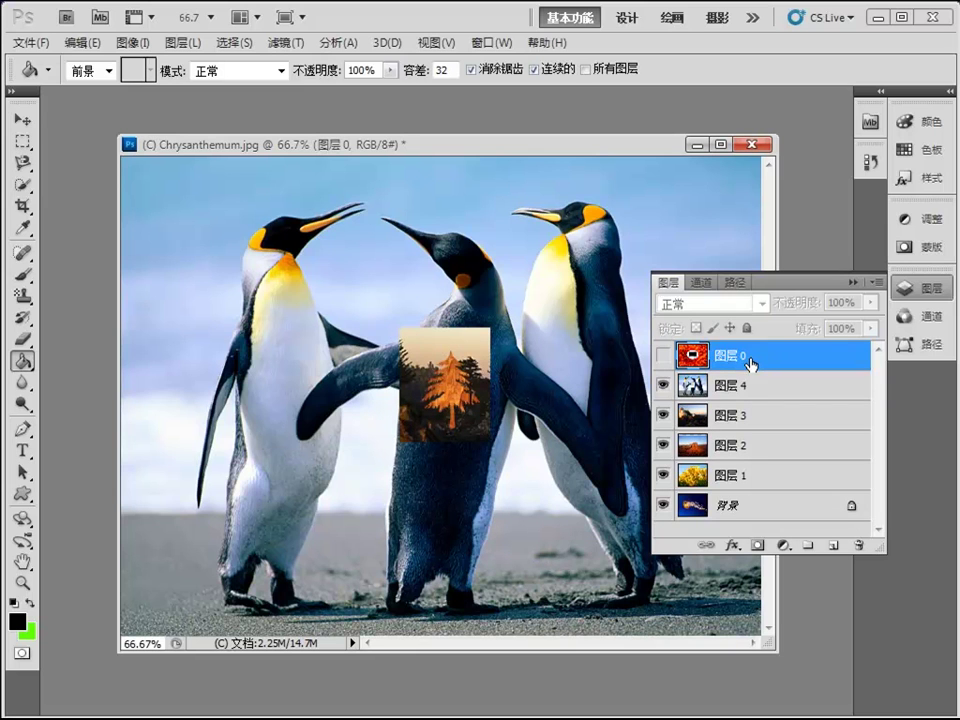
Shift the hidden 图层 0 to the left with the Move tool.
left_click(22, 119)
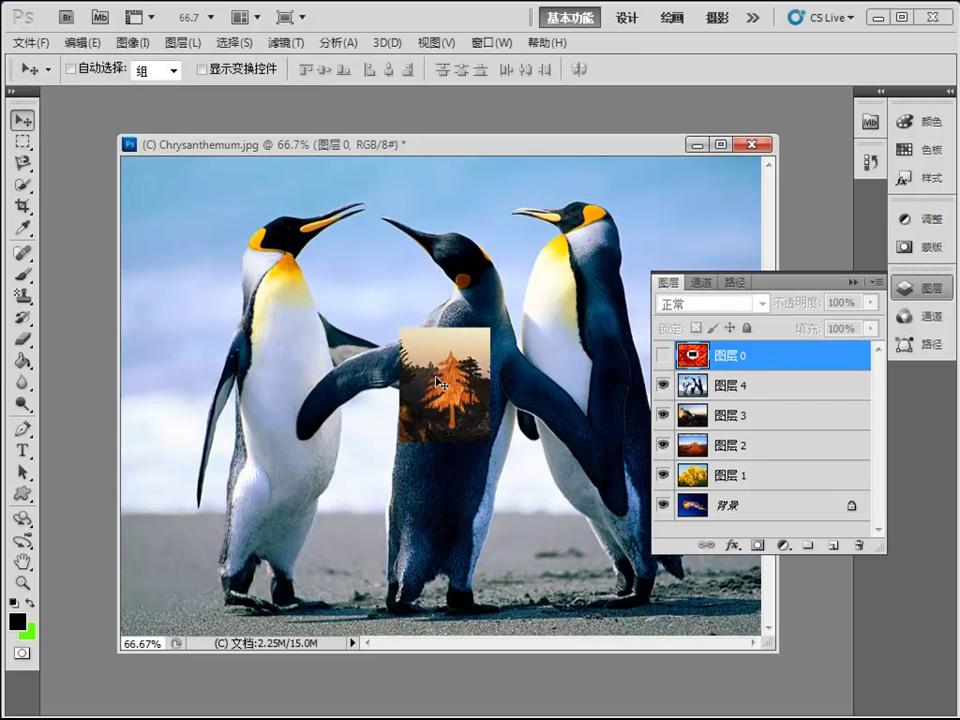
key("ctrl+z")
key("ctrl+z")
Marquee a wide rectangle across the penguins, try a Paint Bucket fill on the hidden 图层 0, and deselect.
left_click(22, 143)
left_click_drag(255, 255, 752, 502)
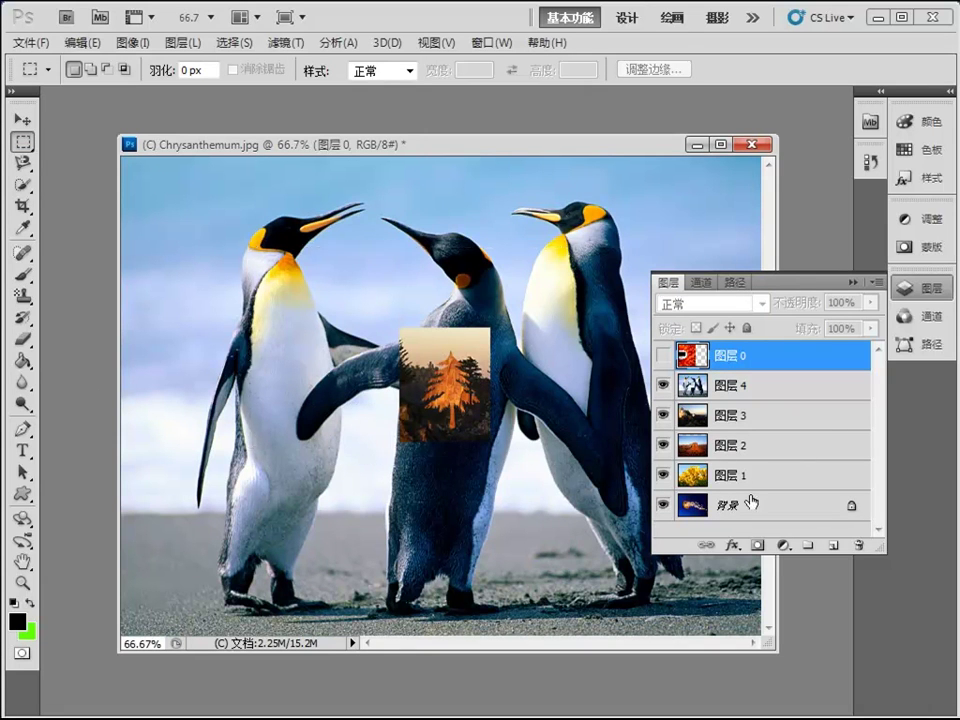
left_click(22, 362)
left_click(313, 401)
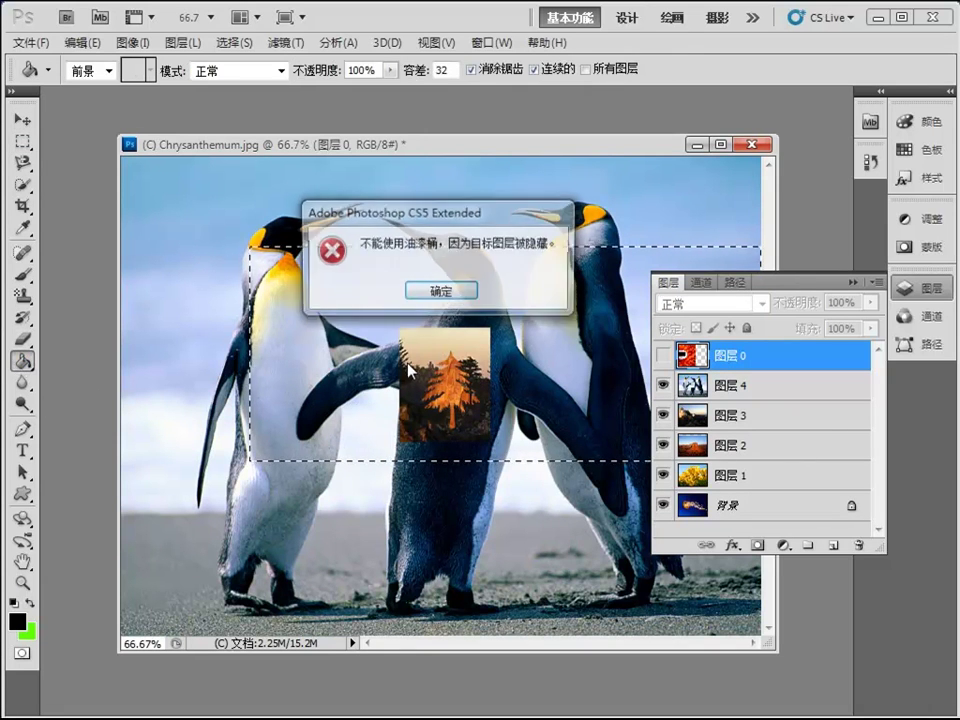
left_click(425, 291)
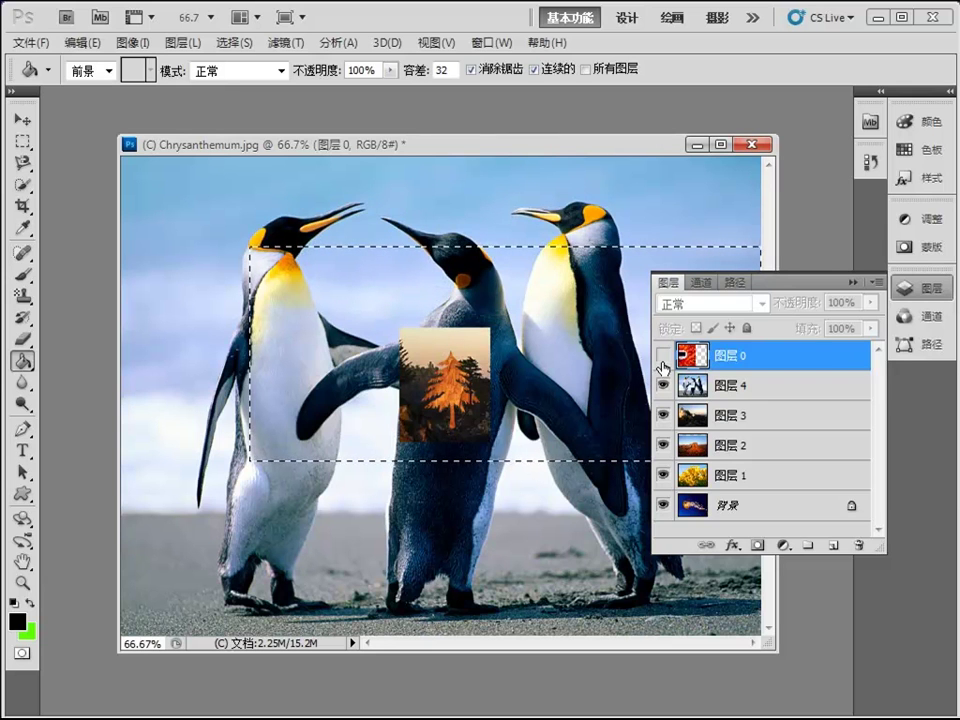
key("ctrl+d")
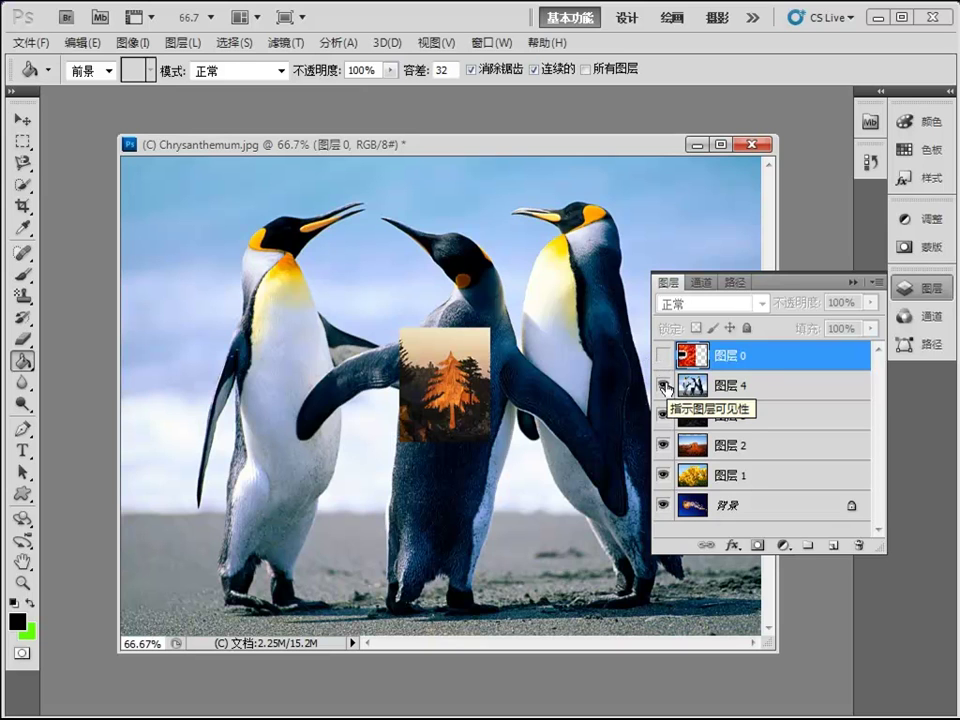
Show 图层 0 briefly to check it, and hide 图层 0, 图层 4 and 图层 3.
left_click(664, 356)
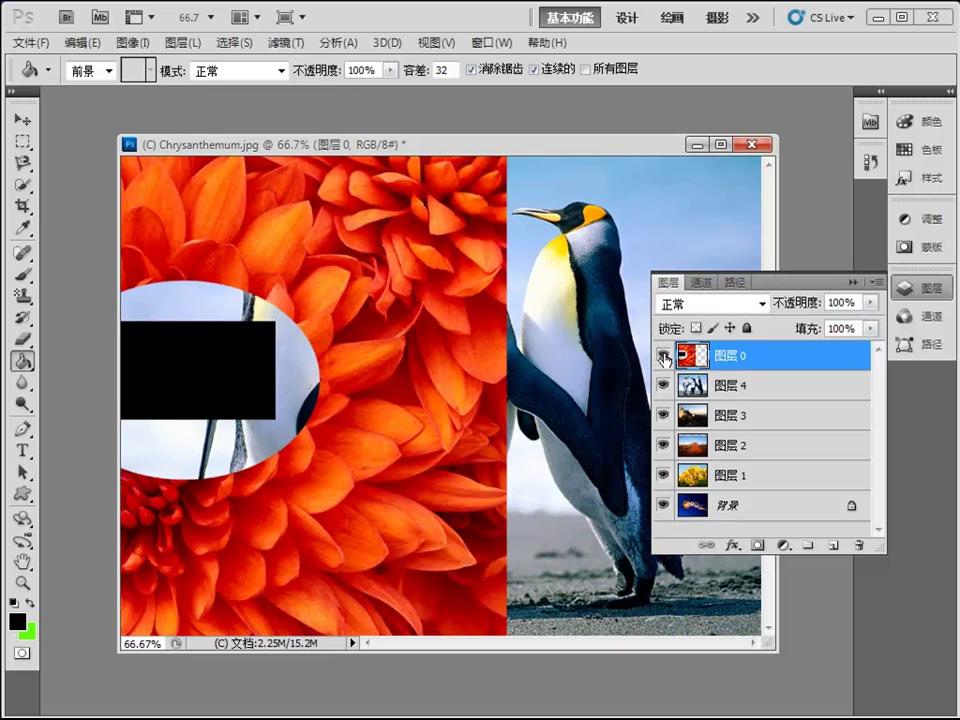
left_click(664, 357)
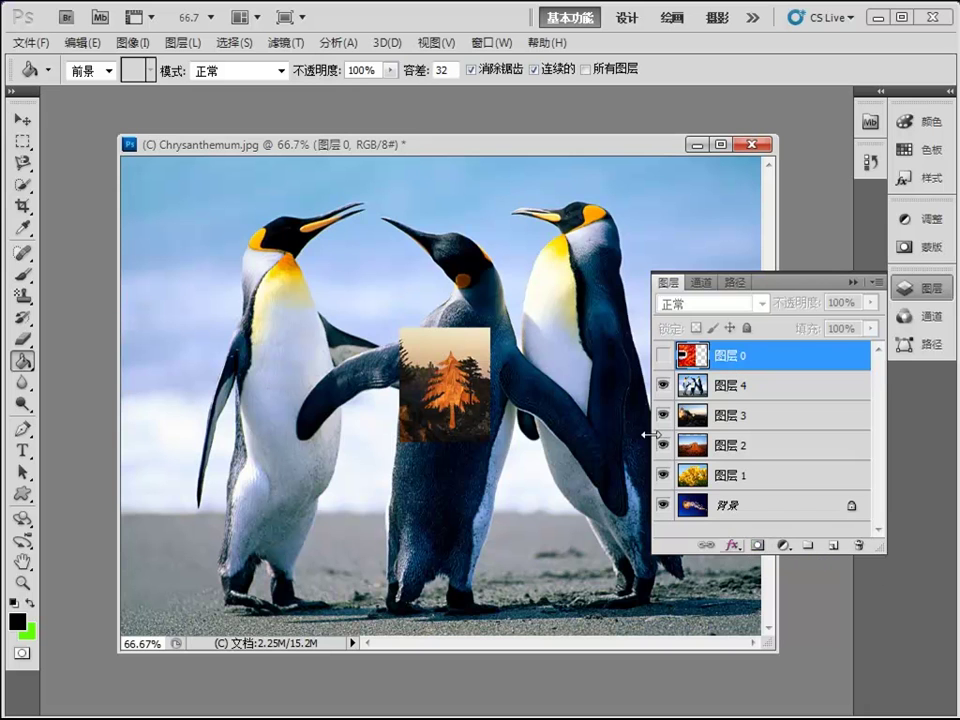
left_click(662, 385)
left_click(662, 415)
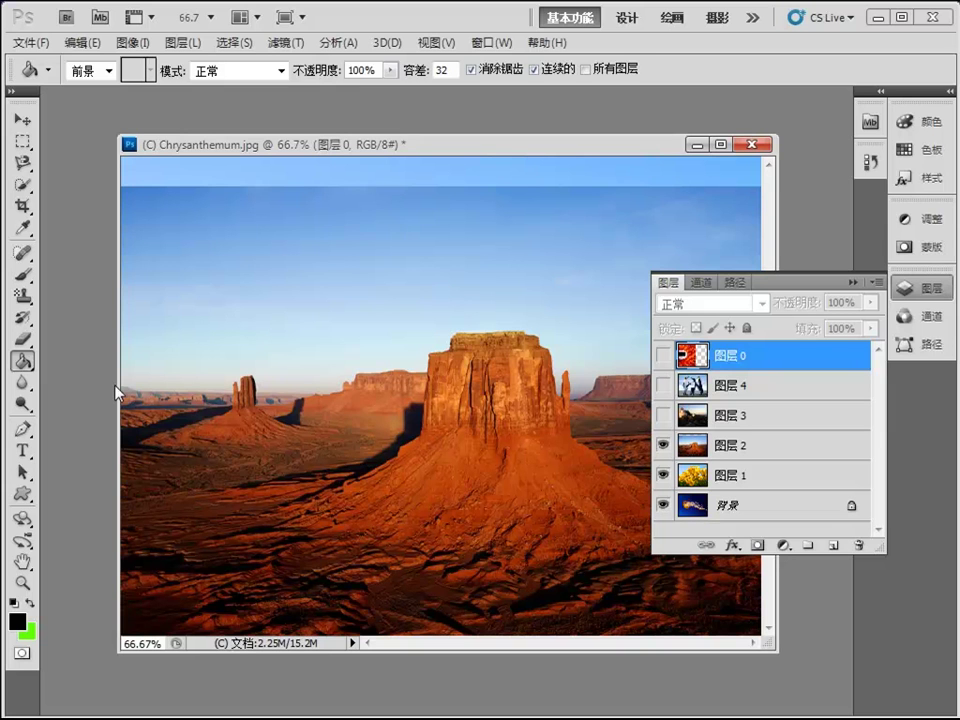
Move the layers panel over the middle of the canvas and delete all hidden layers from the document.
left_click(875, 282)
left_click_drag(782, 284, 472, 178)
left_click(567, 177)
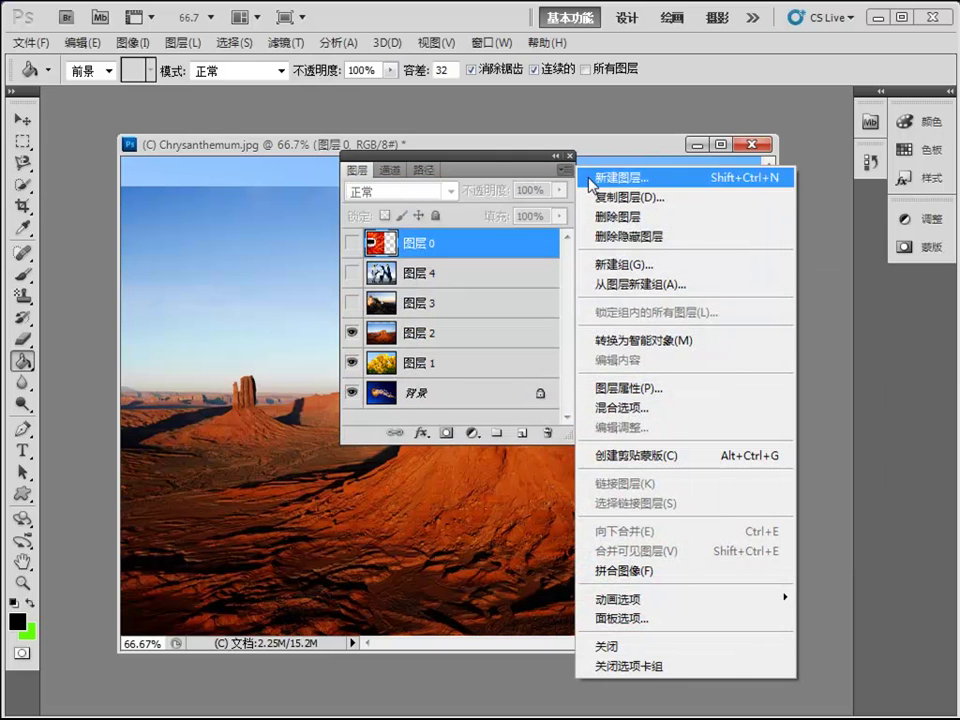
left_click(658, 238)
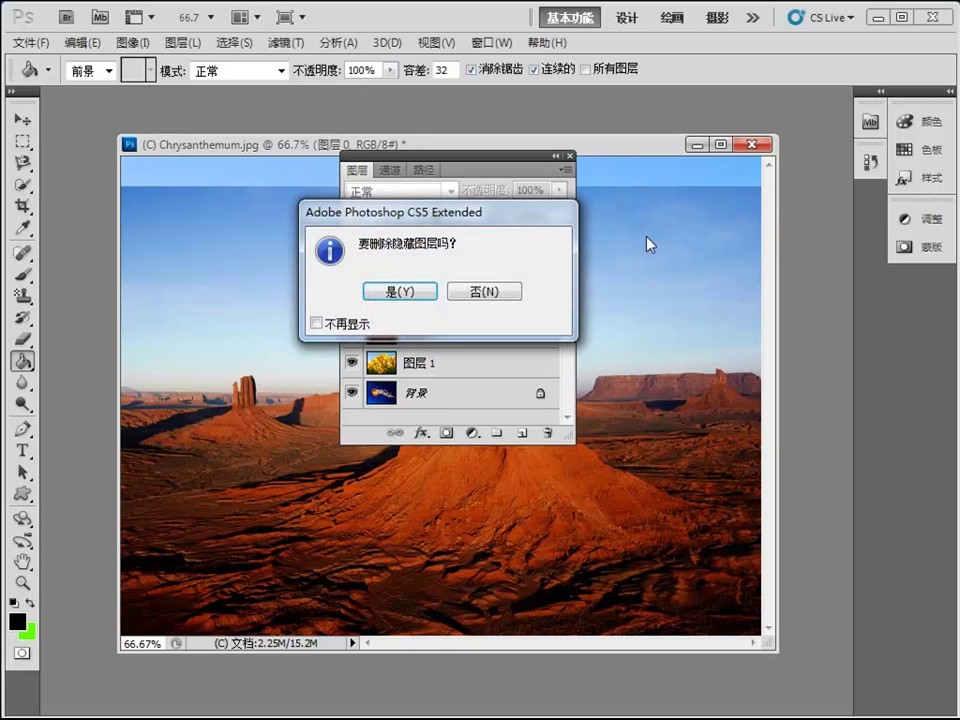
left_click(404, 295)
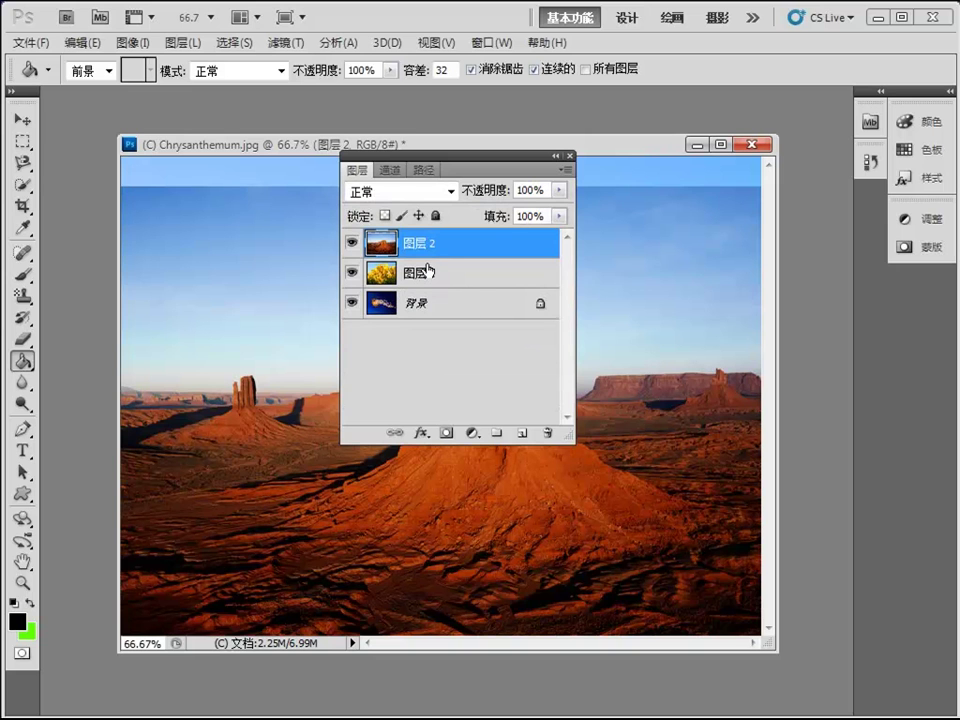